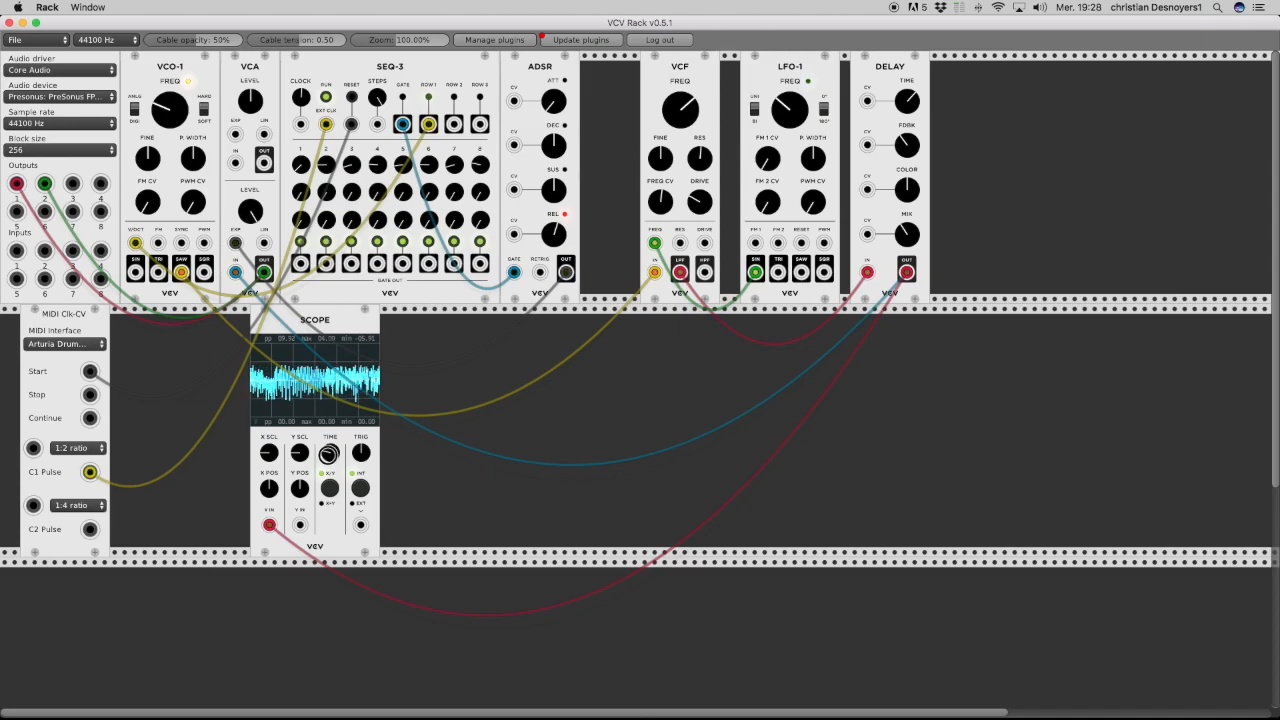
- Vary the Scope's TIME setting to examine the delay output's waveform at shorter and longer time scales
{"action": "left_click_drag", "start_coordinate": [328, 454], "coordinate": [328, 453]}
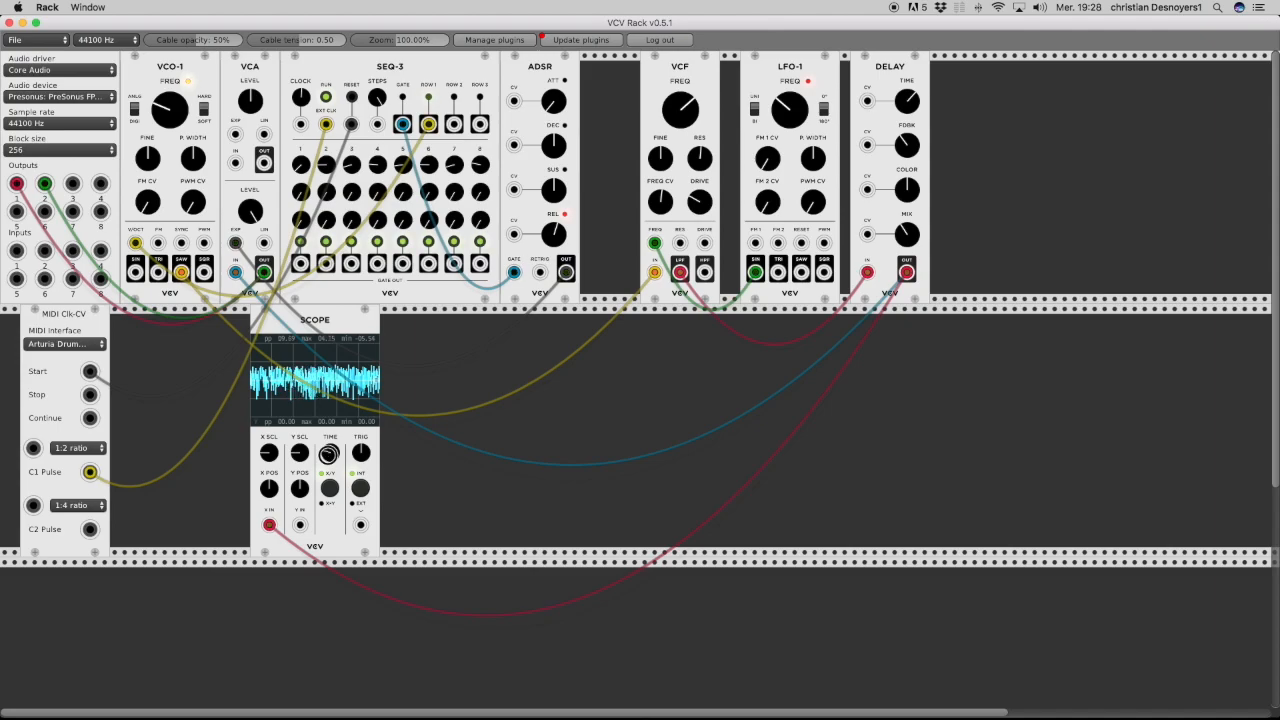
{"action": "left_click_drag", "start_coordinate": [328, 454], "coordinate": [330, 458]}
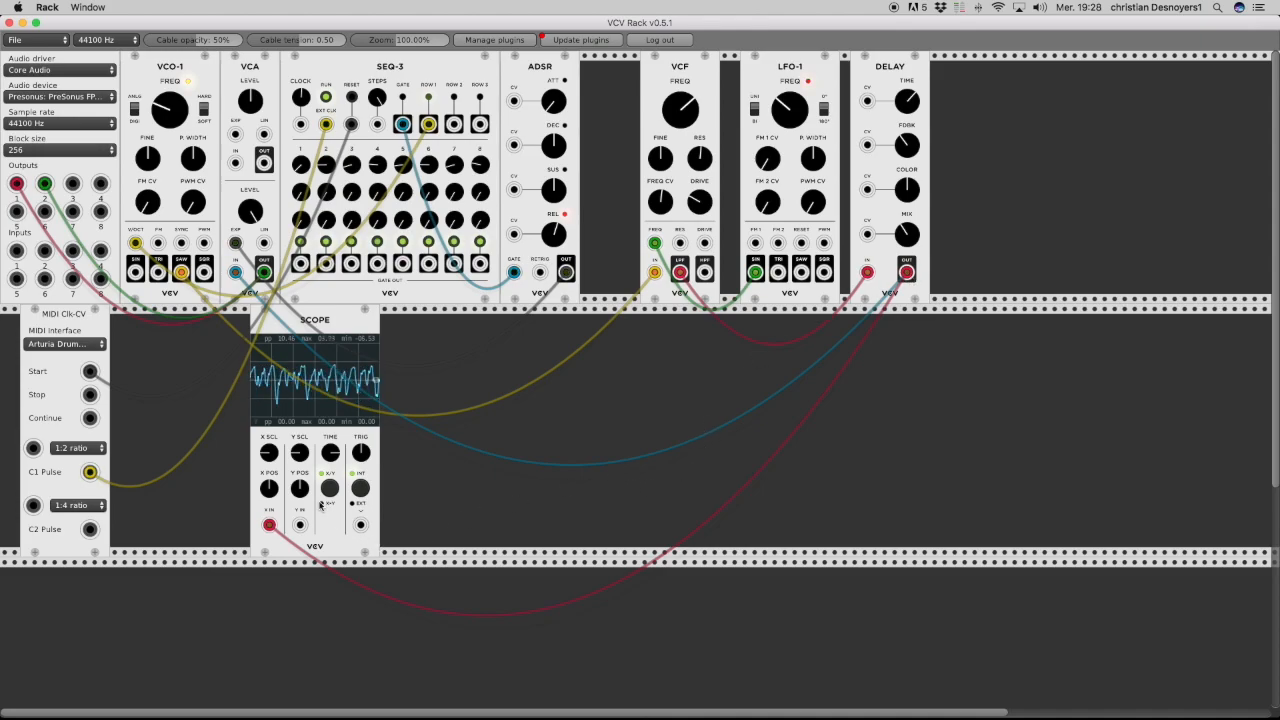
{"action": "left_click_drag", "start_coordinate": [330, 455], "coordinate": [330, 458]}
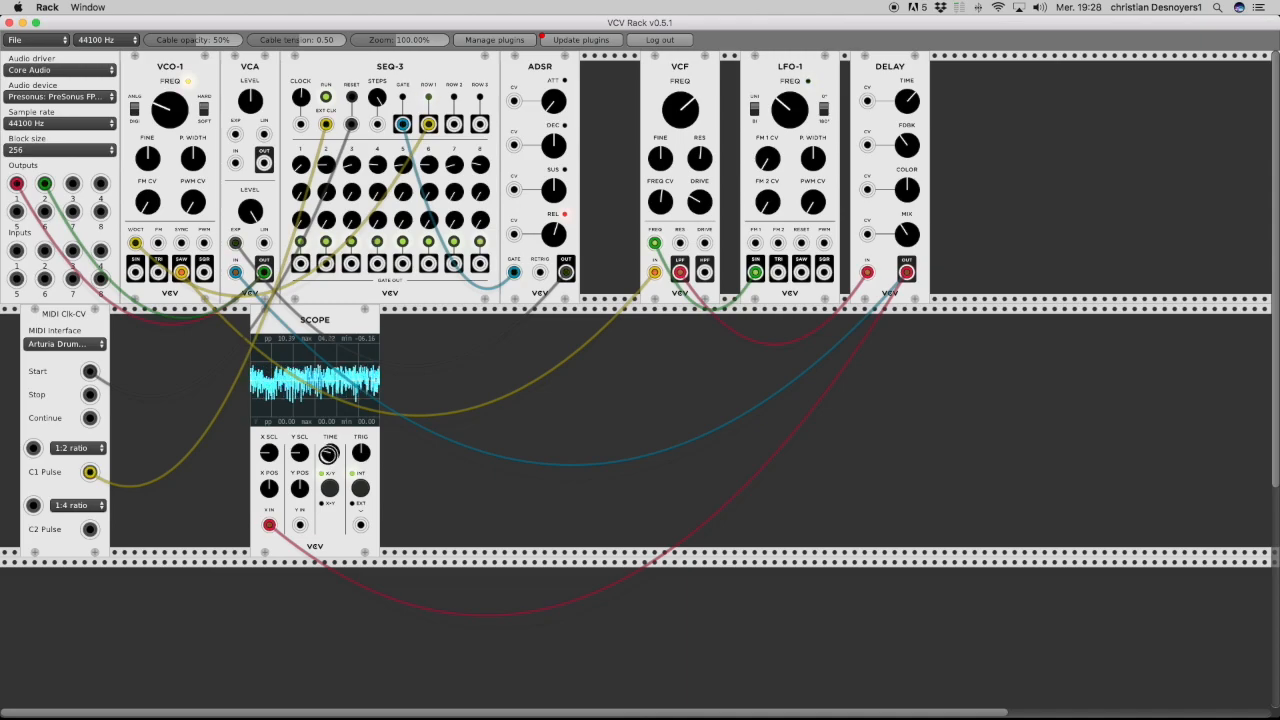
{"action": "left_click_drag", "start_coordinate": [329, 455], "coordinate": [329, 463]}
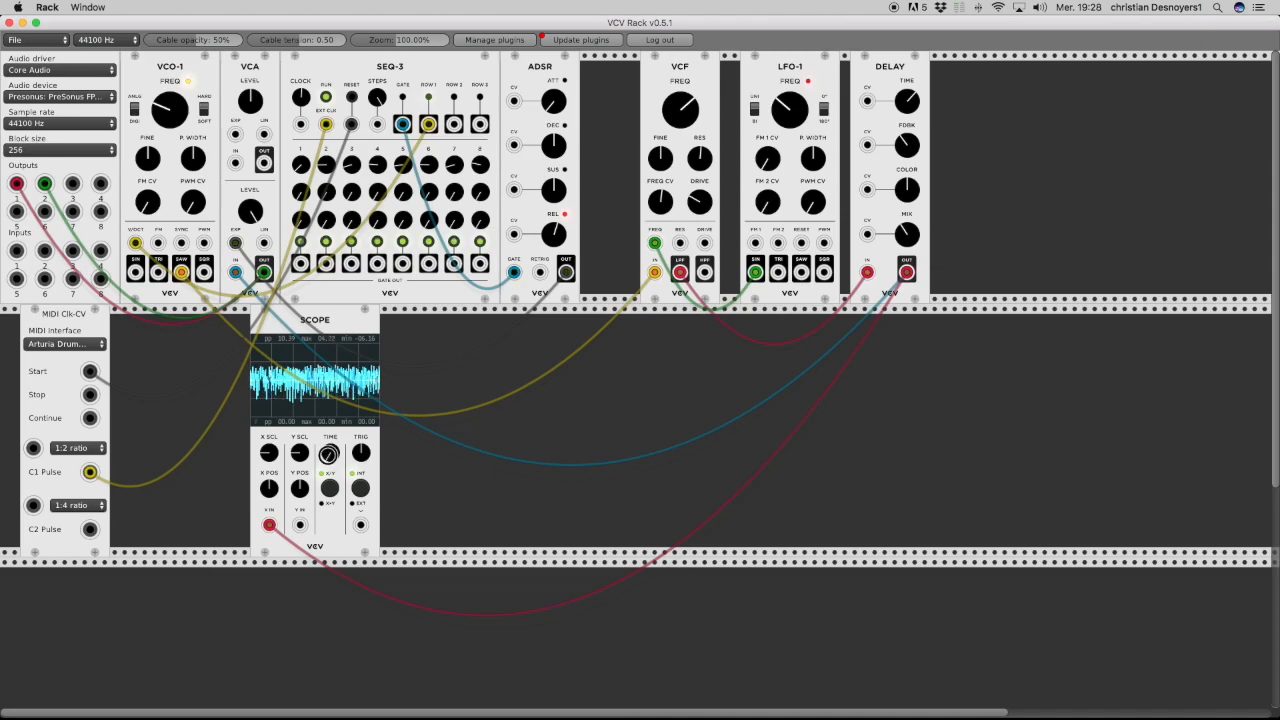
{"action": "left_click_drag", "start_coordinate": [329, 455], "coordinate": [329, 434]}
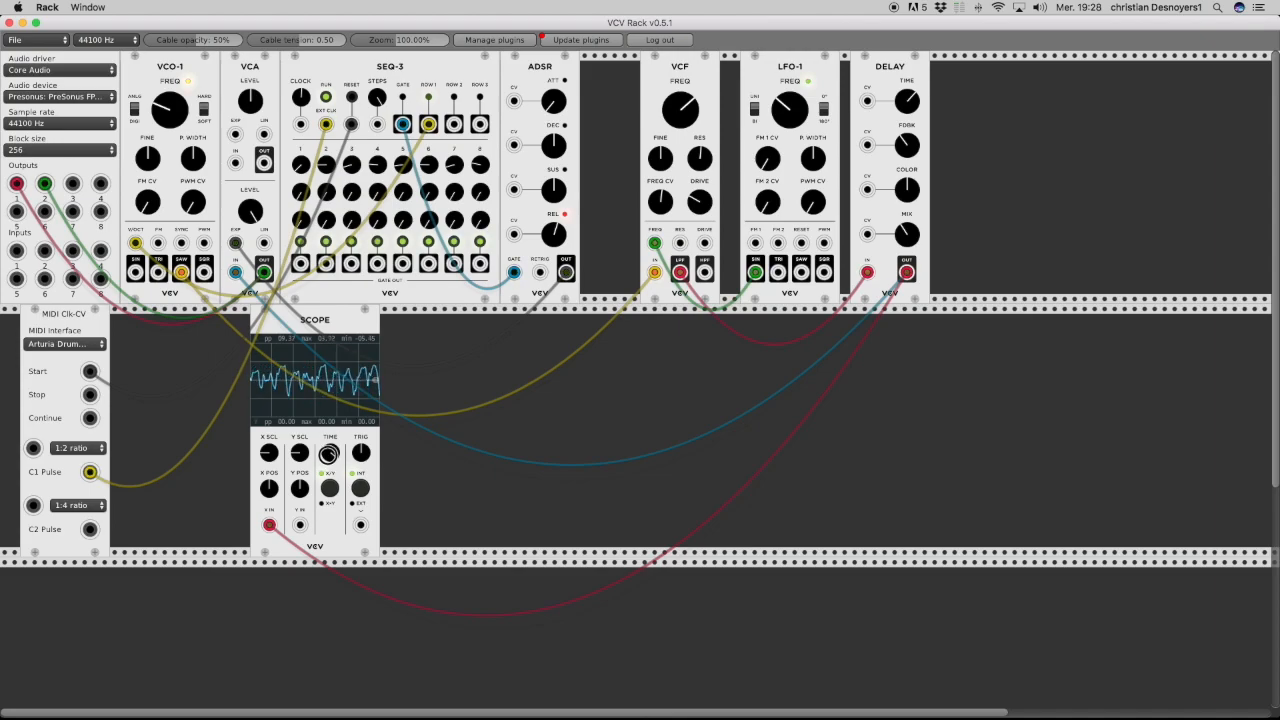
{"action": "left_click_drag", "start_coordinate": [329, 455], "coordinate": [330, 458]}
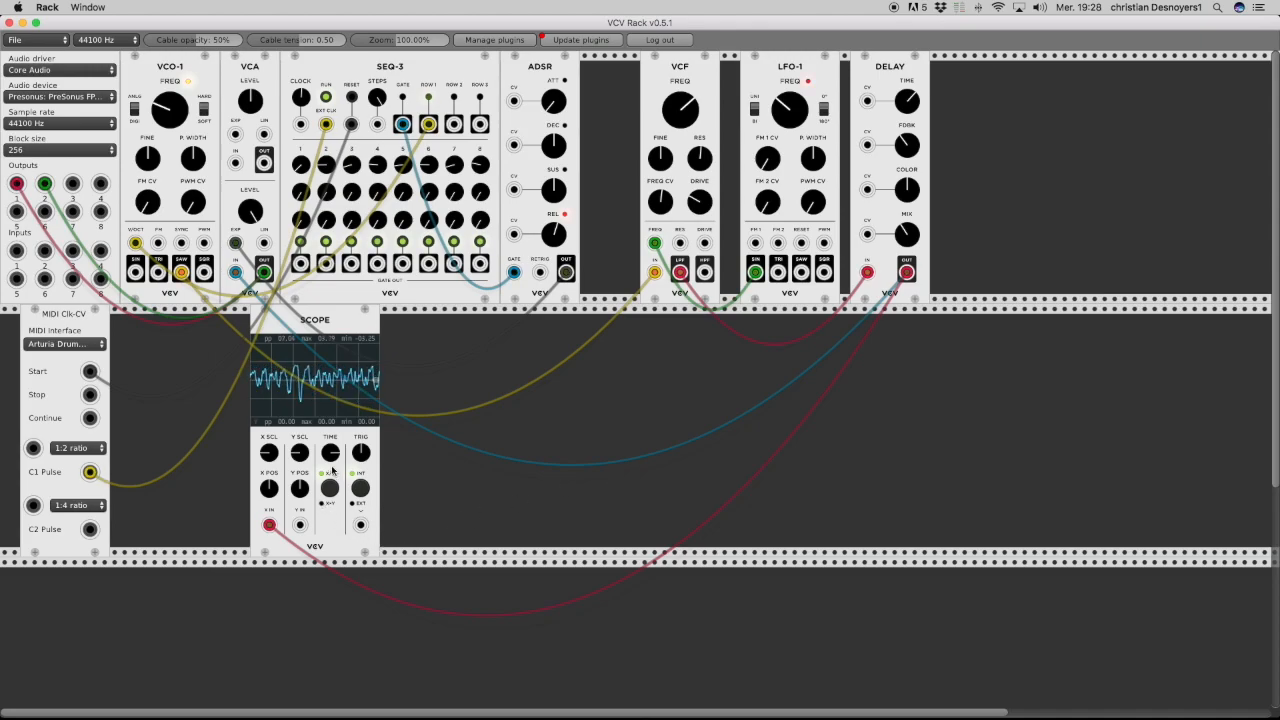
{"action": "left_click_drag", "start_coordinate": [329, 455], "coordinate": [329, 457]}
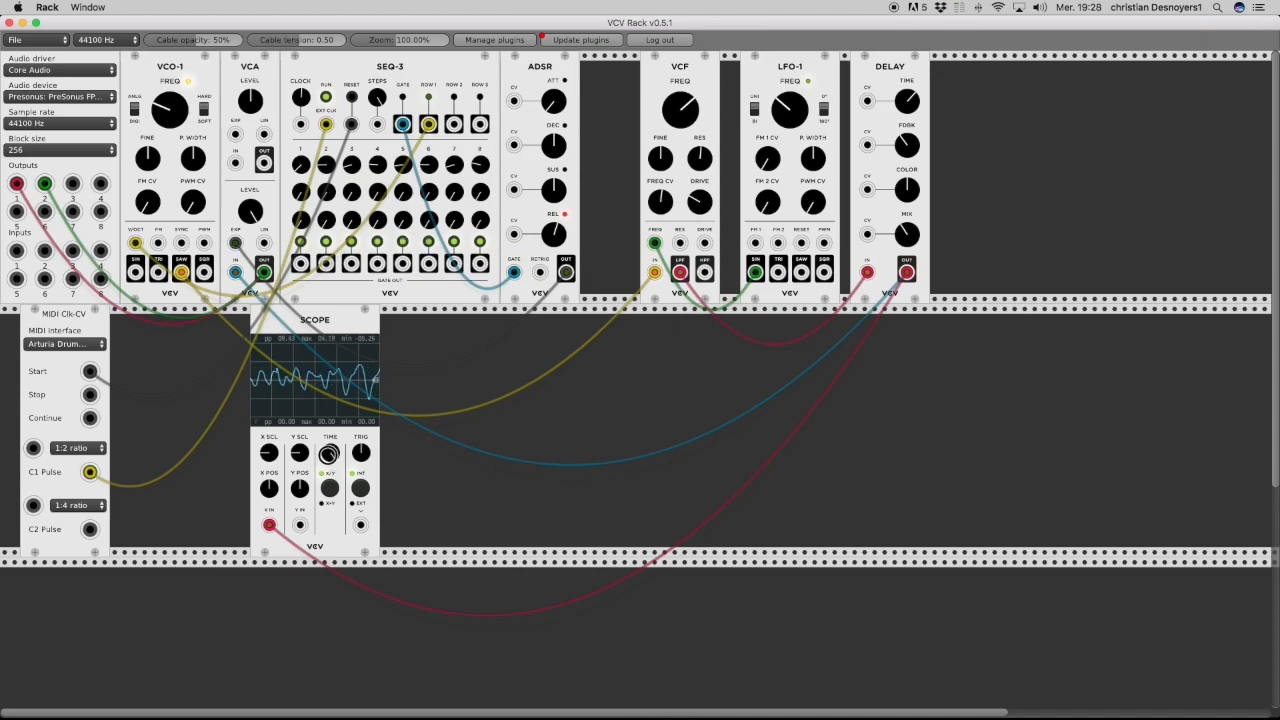
{"action": "left_click_drag", "start_coordinate": [328, 455], "coordinate": [328, 456]}
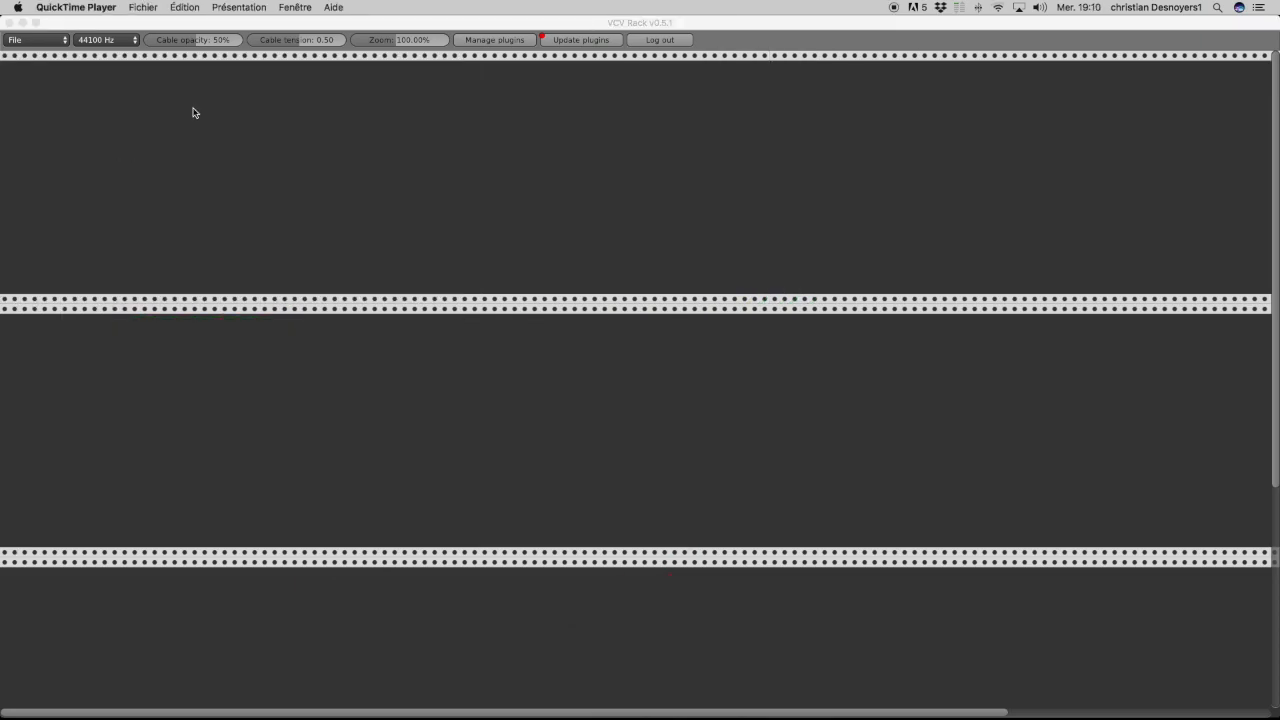
- Add the Audio Interface module from the Core manufacturer to the top row of the empty rack
{"action": "right_click", "coordinate": [194, 113]}
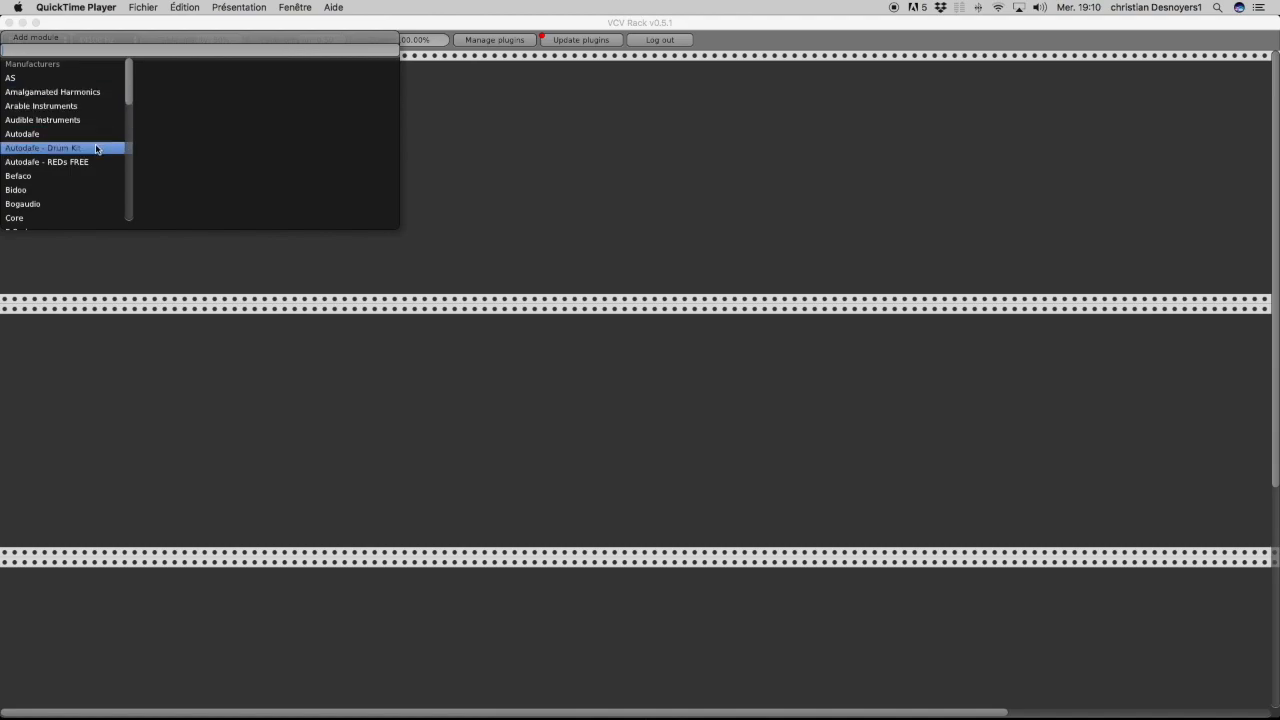
{"action": "left_click", "coordinate": [128, 100]}
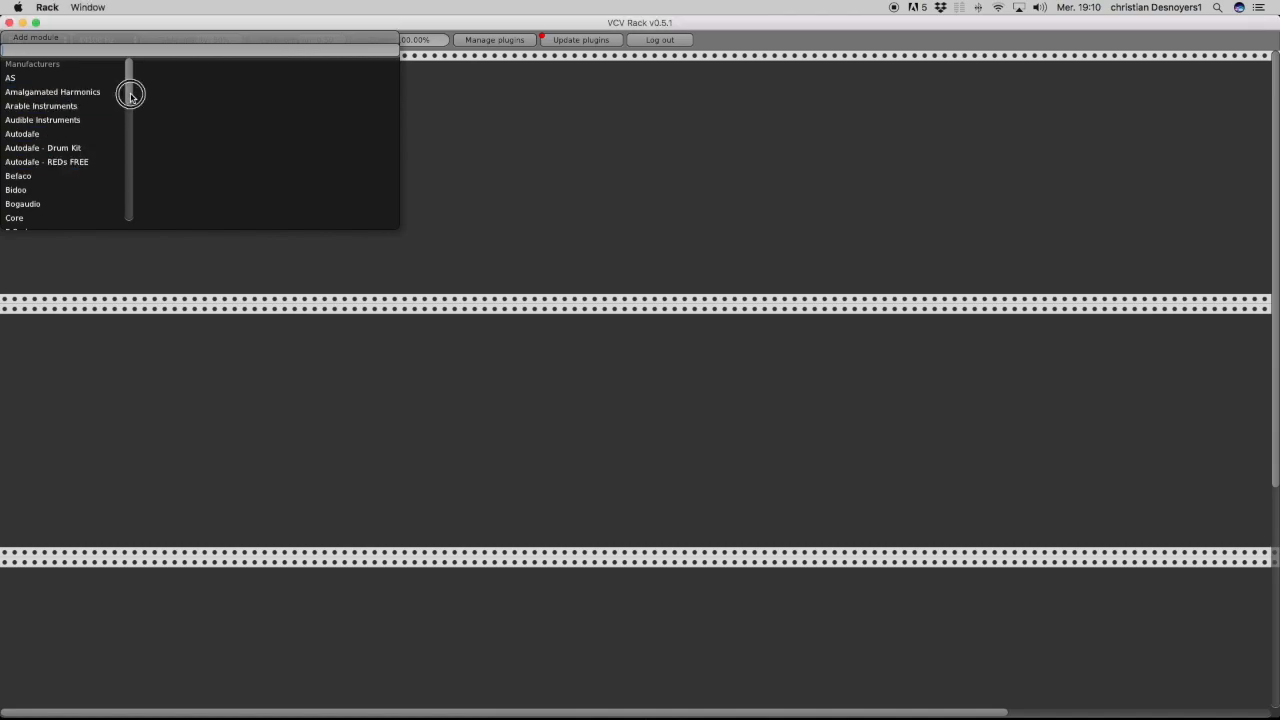
{"action": "left_click", "coordinate": [131, 119]}
{"action": "scroll", "coordinate": [131, 95], "scroll_direction": "down", "scroll_amount": 2}
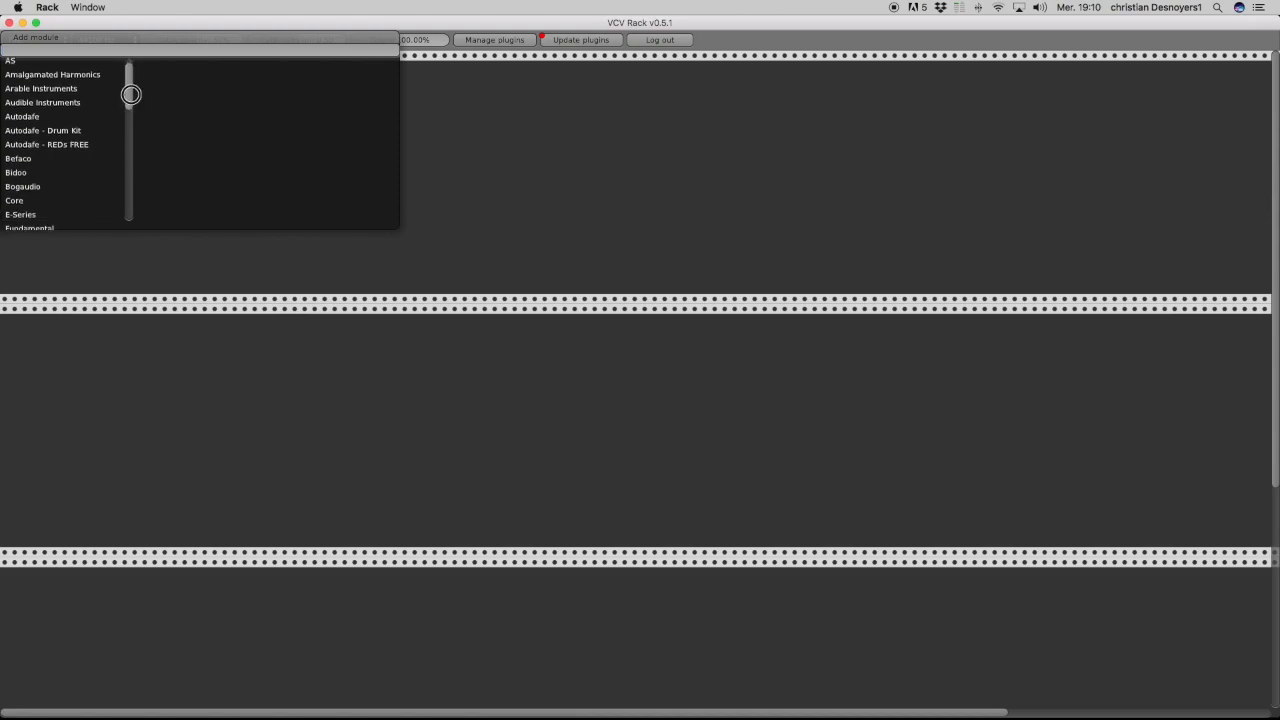
{"action": "scroll", "coordinate": [131, 95], "scroll_direction": "down", "scroll_amount": 5}
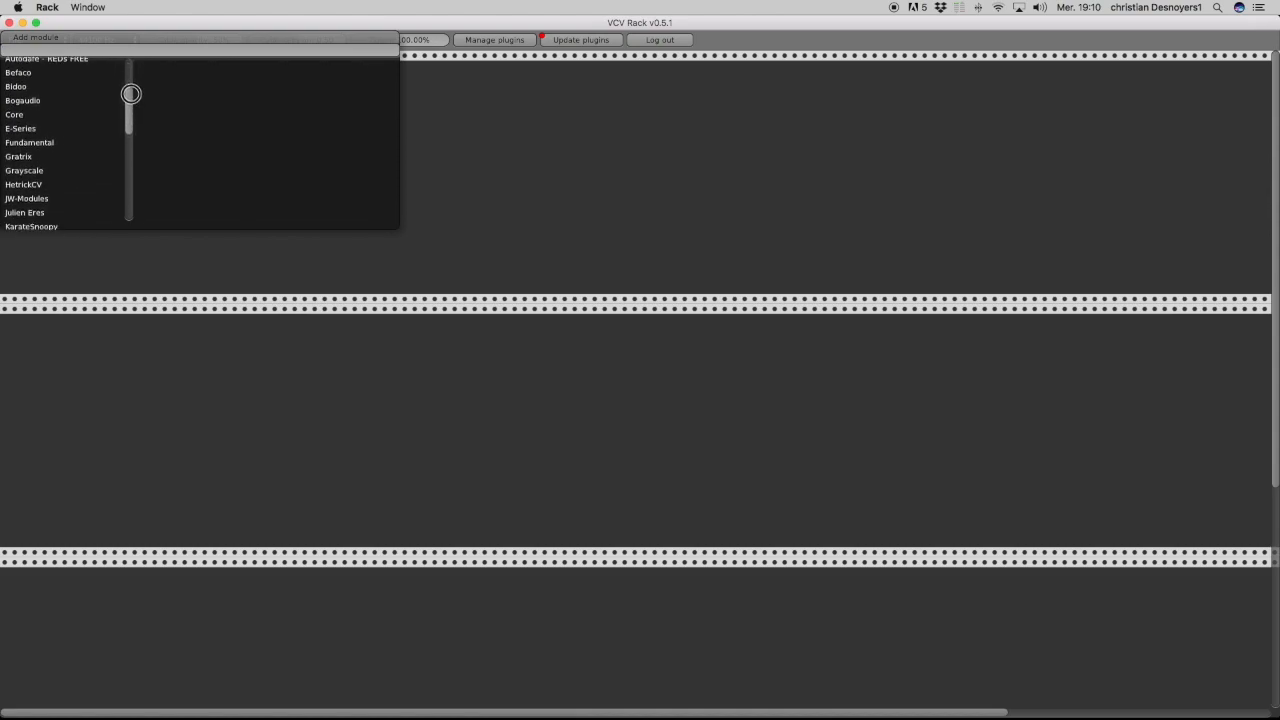
{"action": "left_click", "coordinate": [17, 112]}
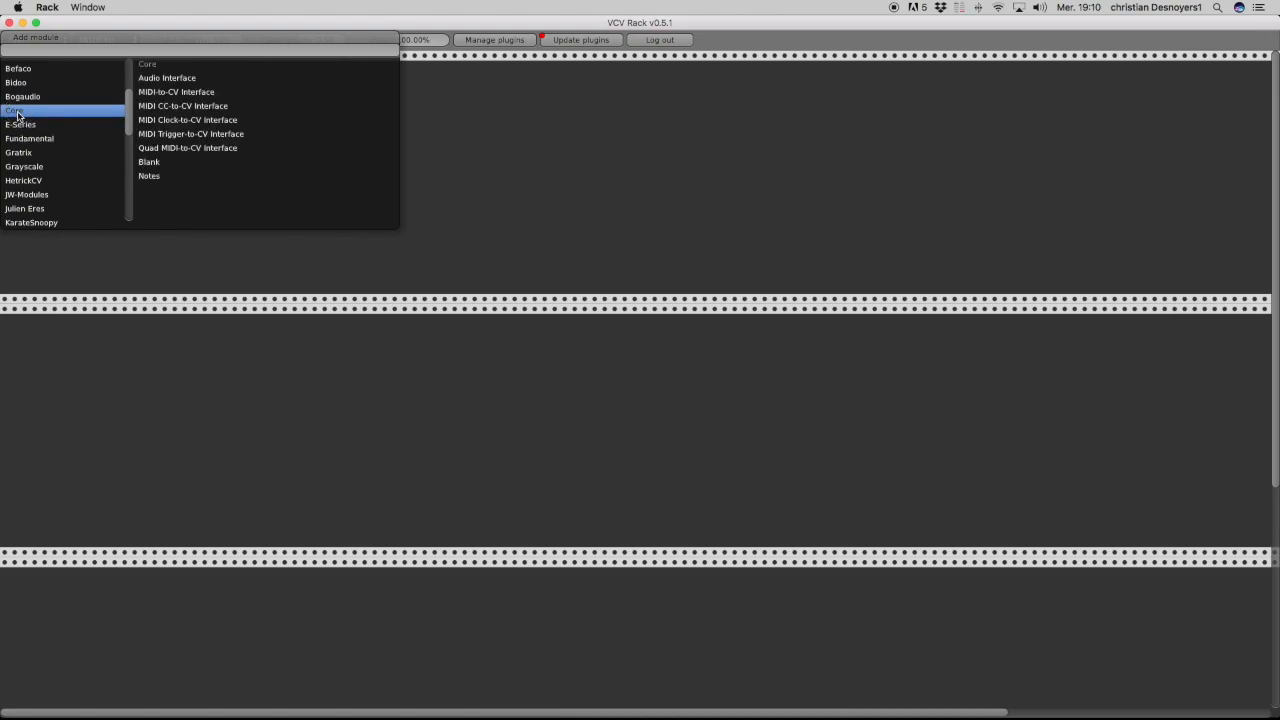
{"action": "left_click", "coordinate": [174, 78]}
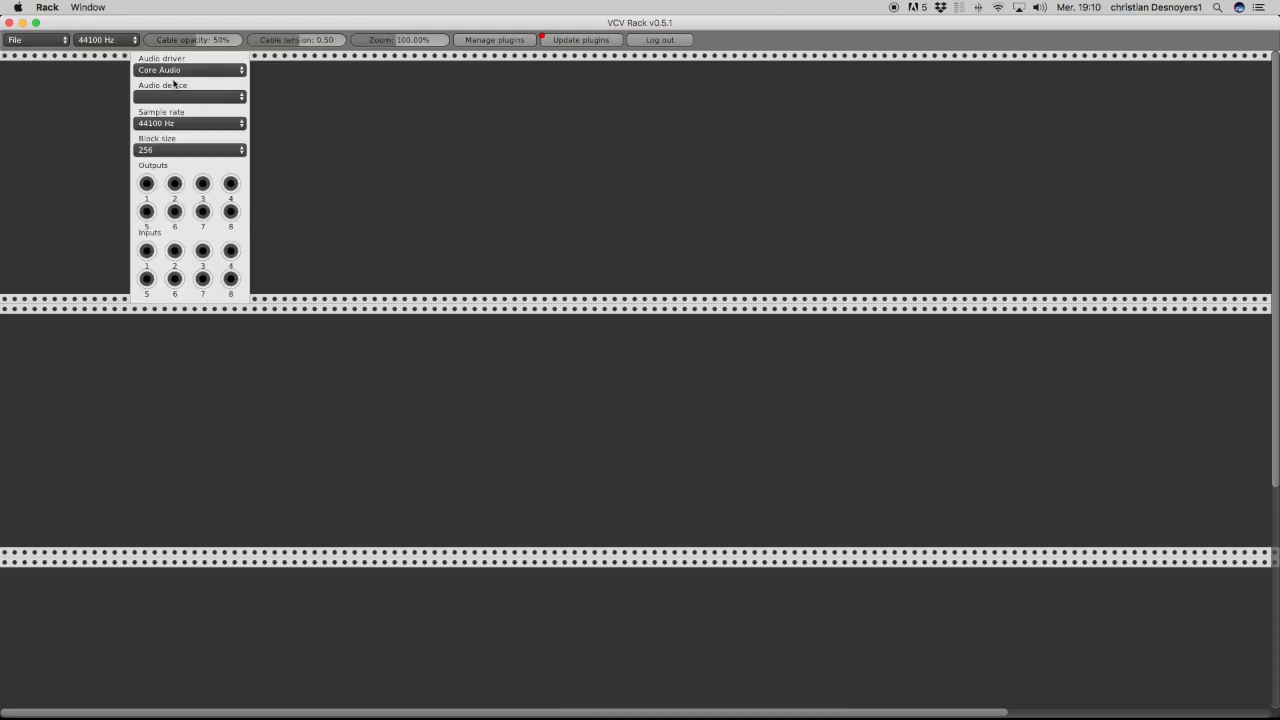
- Move the audio interface to the start of the top row and set its audio device to Presonus: PreSonus FP10 (1833)
{"action": "left_click_drag", "start_coordinate": [182, 60], "coordinate": [53, 74]}
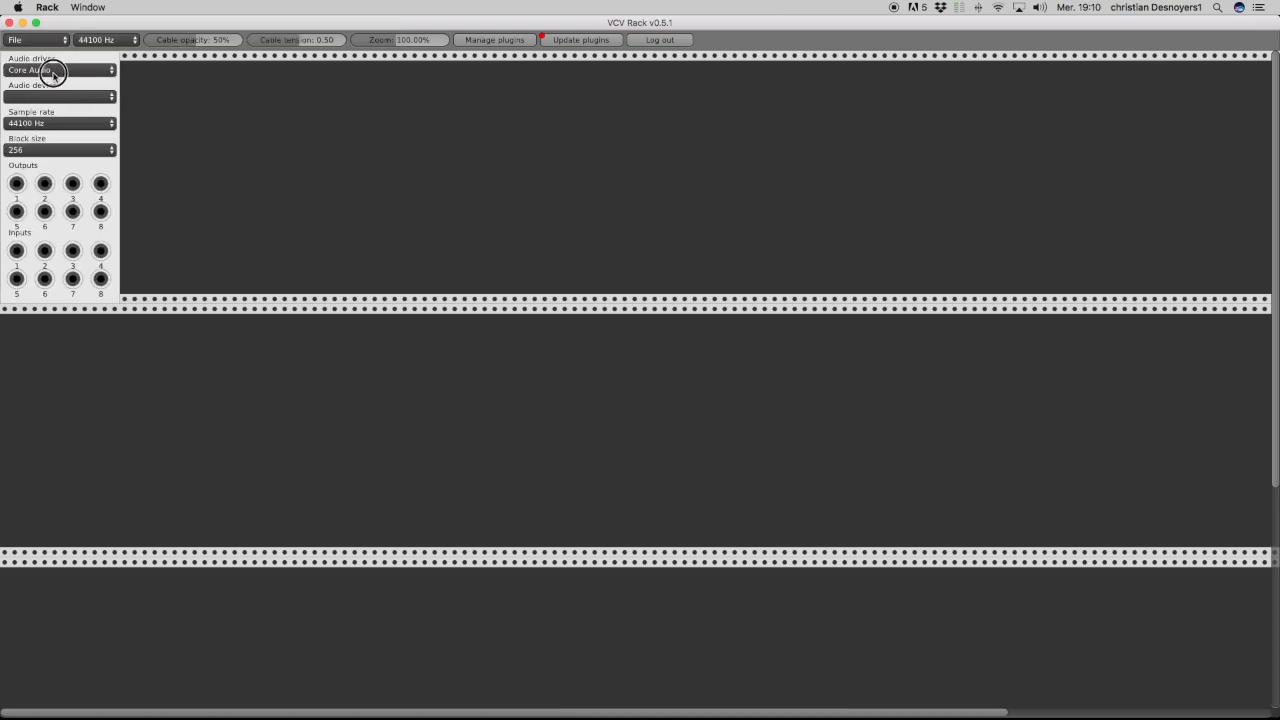
{"action": "left_click", "coordinate": [112, 97]}
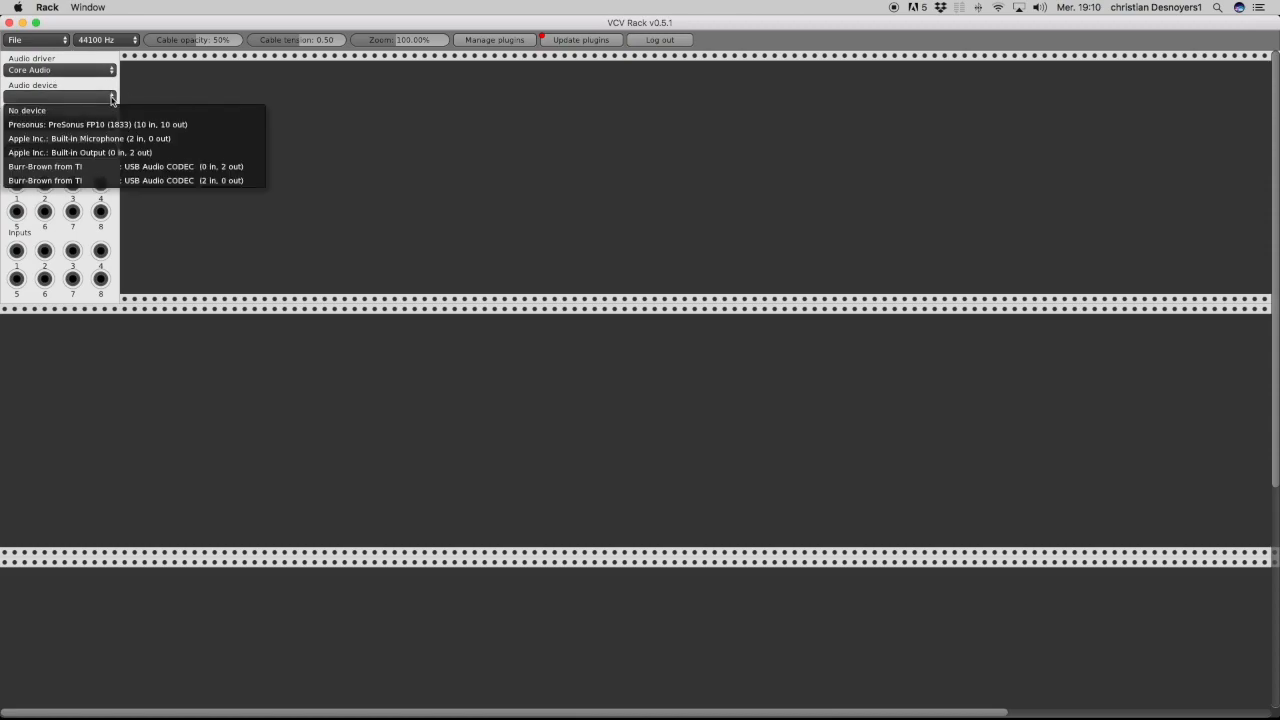
{"action": "left_click", "coordinate": [104, 126]}
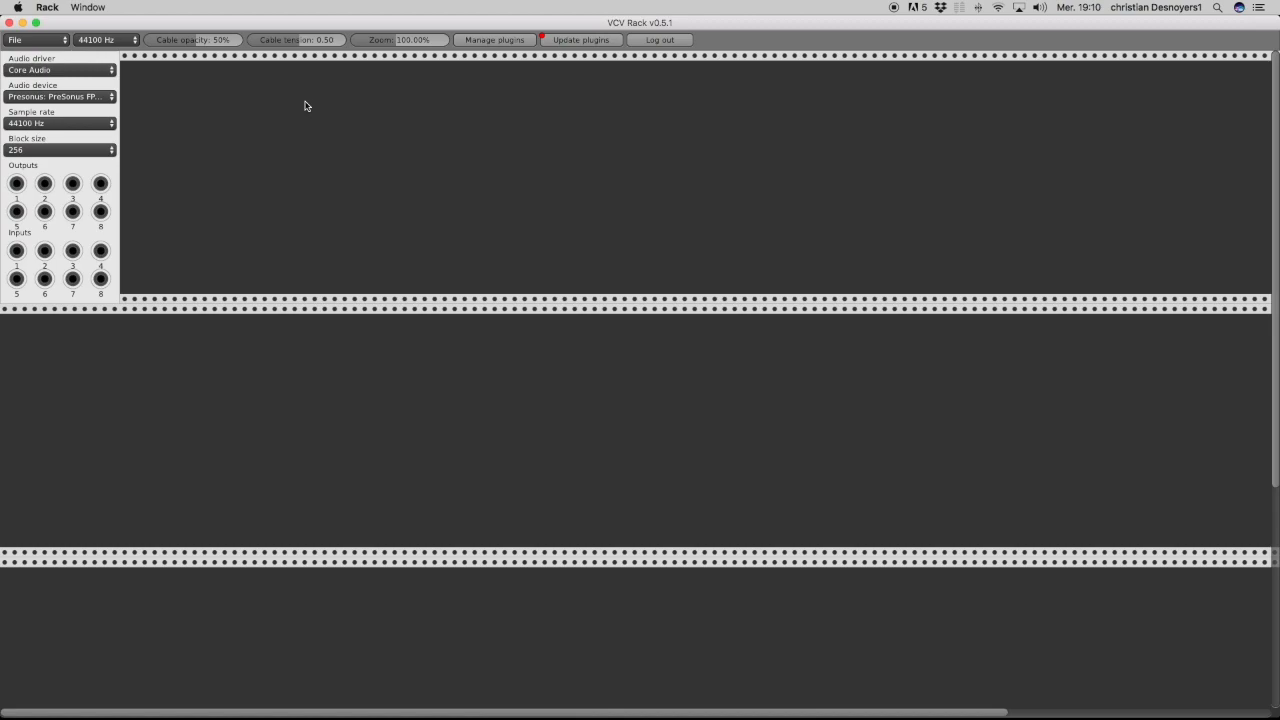
- Add a Fundamental VCO-1 to the top row, leaving a wide gap between it and the audio interface
{"action": "scroll", "coordinate": [306, 105], "scroll_direction": "right", "scroll_amount": 5}
{"action": "scroll", "coordinate": [306, 105], "scroll_direction": "left", "scroll_amount": 5}
{"action": "scroll", "coordinate": [306, 105], "scroll_direction": "down", "scroll_amount": 2}
{"action": "scroll", "coordinate": [306, 105], "scroll_direction": "up", "scroll_amount": 2}
{"action": "right_click", "coordinate": [302, 95]}
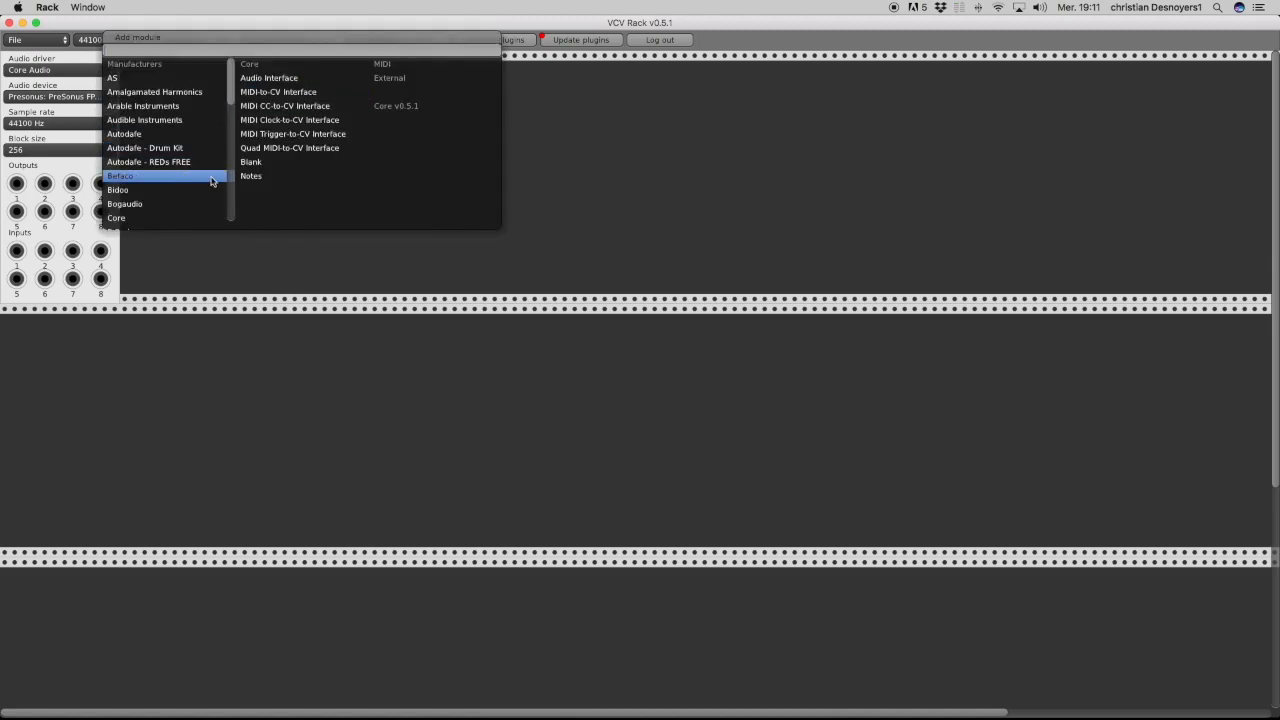
{"action": "scroll", "coordinate": [229, 96], "scroll_direction": "down", "scroll_amount": 3}
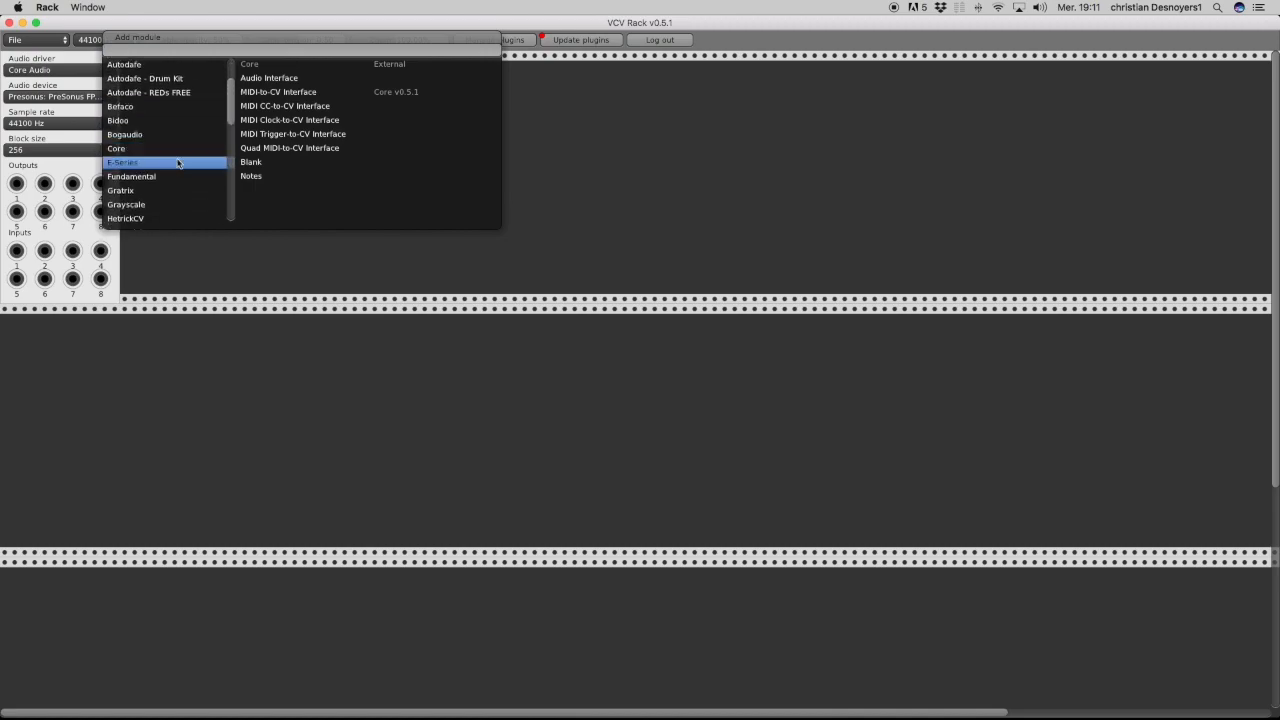
{"action": "left_click", "coordinate": [173, 178]}
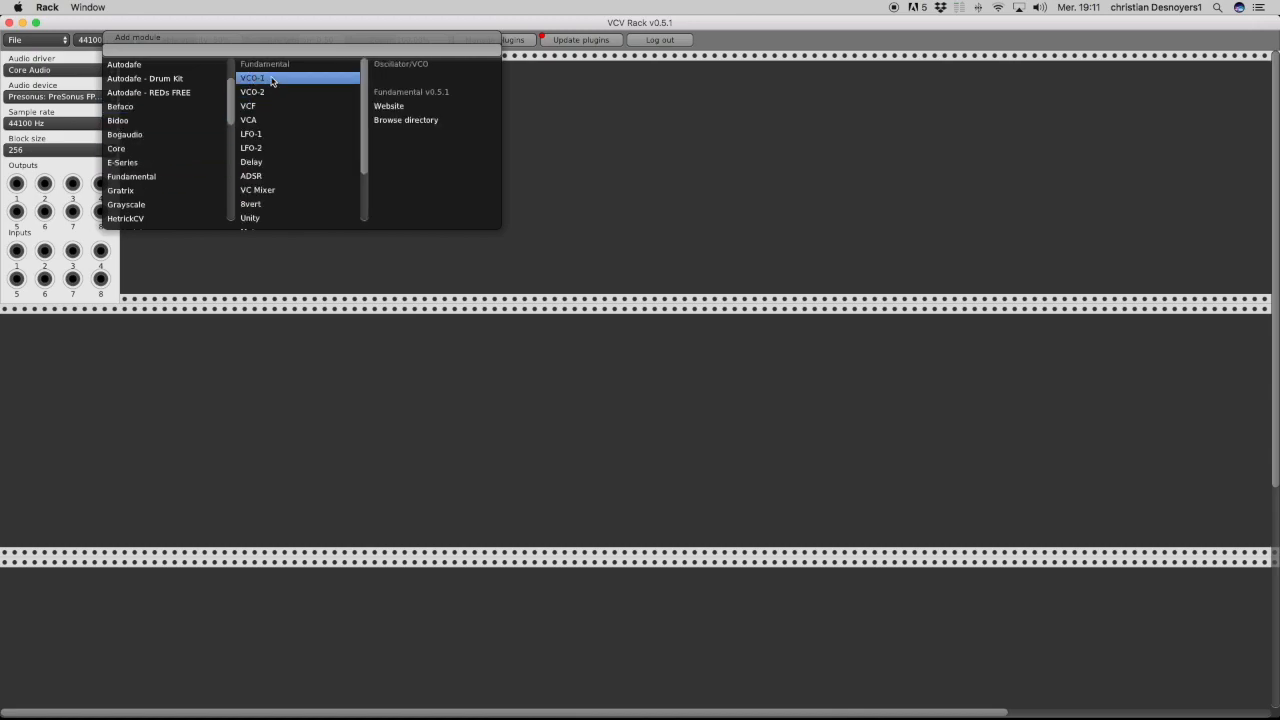
{"action": "left_click", "coordinate": [272, 80]}
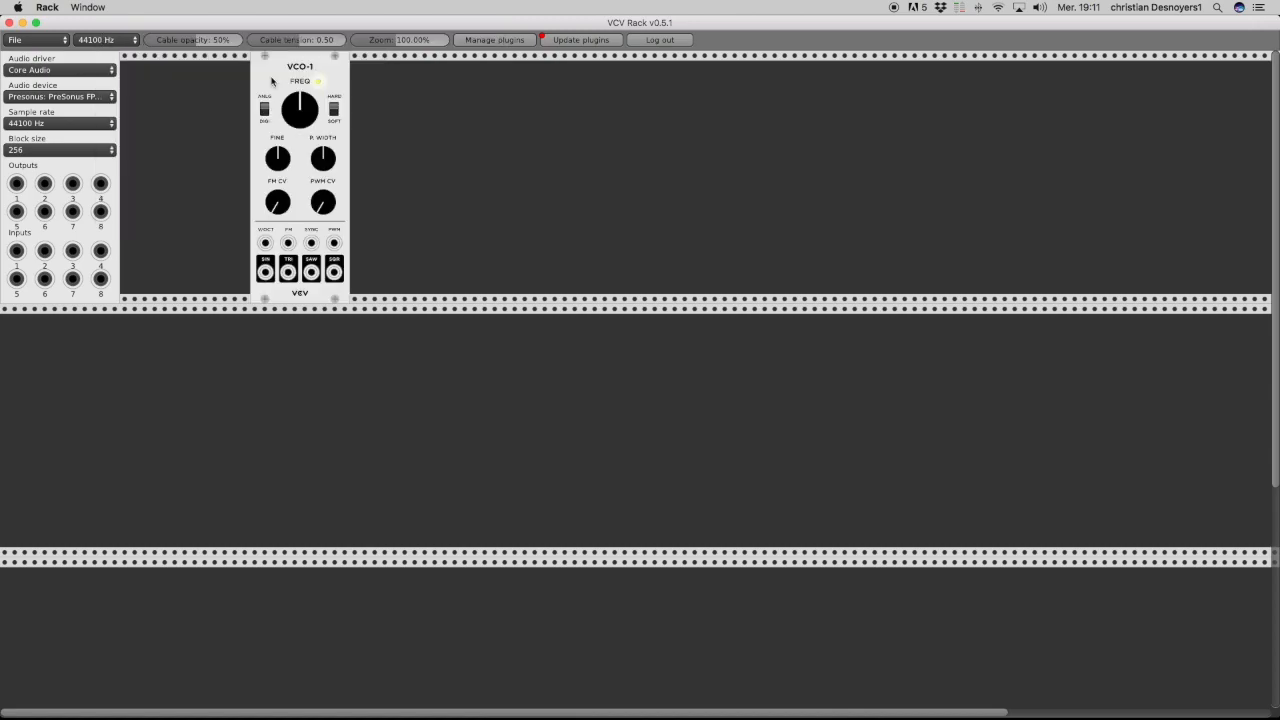
{"action": "left_click_drag", "start_coordinate": [307, 62], "coordinate": [377, 65]}
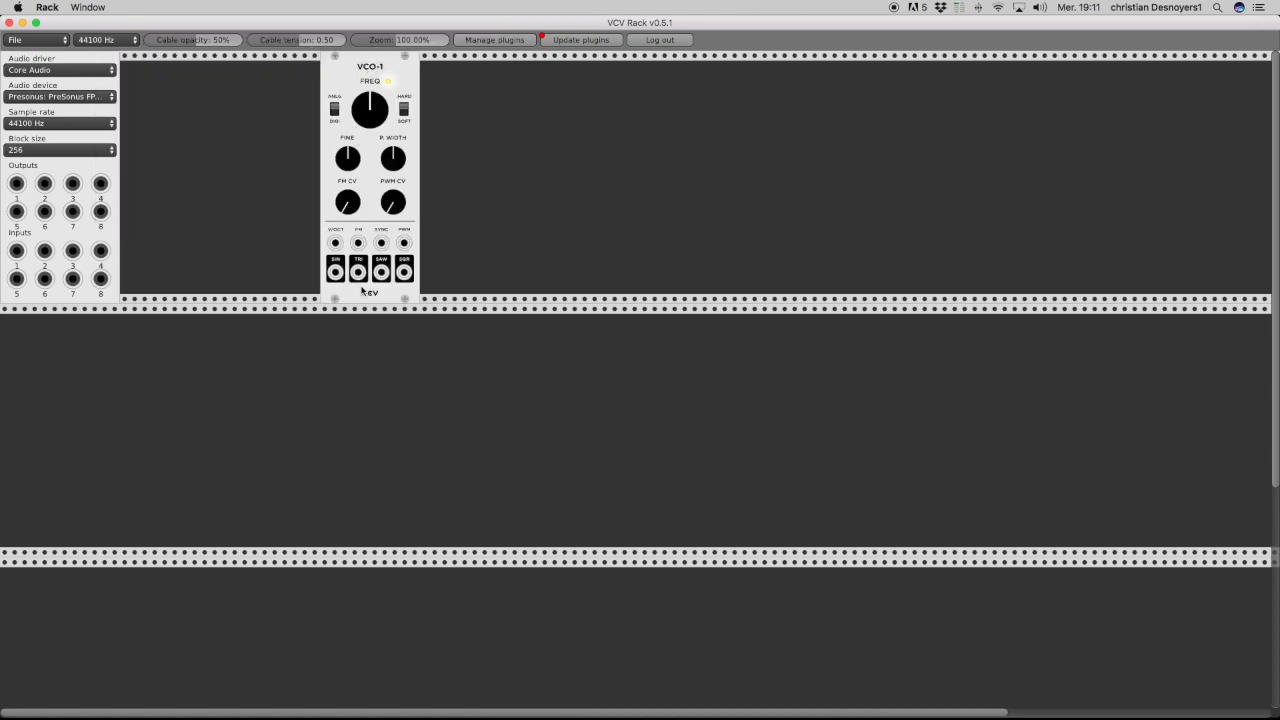
- Patch VCO-1's SIN, TRI, SAW and SQR outputs one after another into audio output 1, unplugging each cable again
{"action": "left_click_drag", "start_coordinate": [335, 272], "coordinate": [17, 187]}
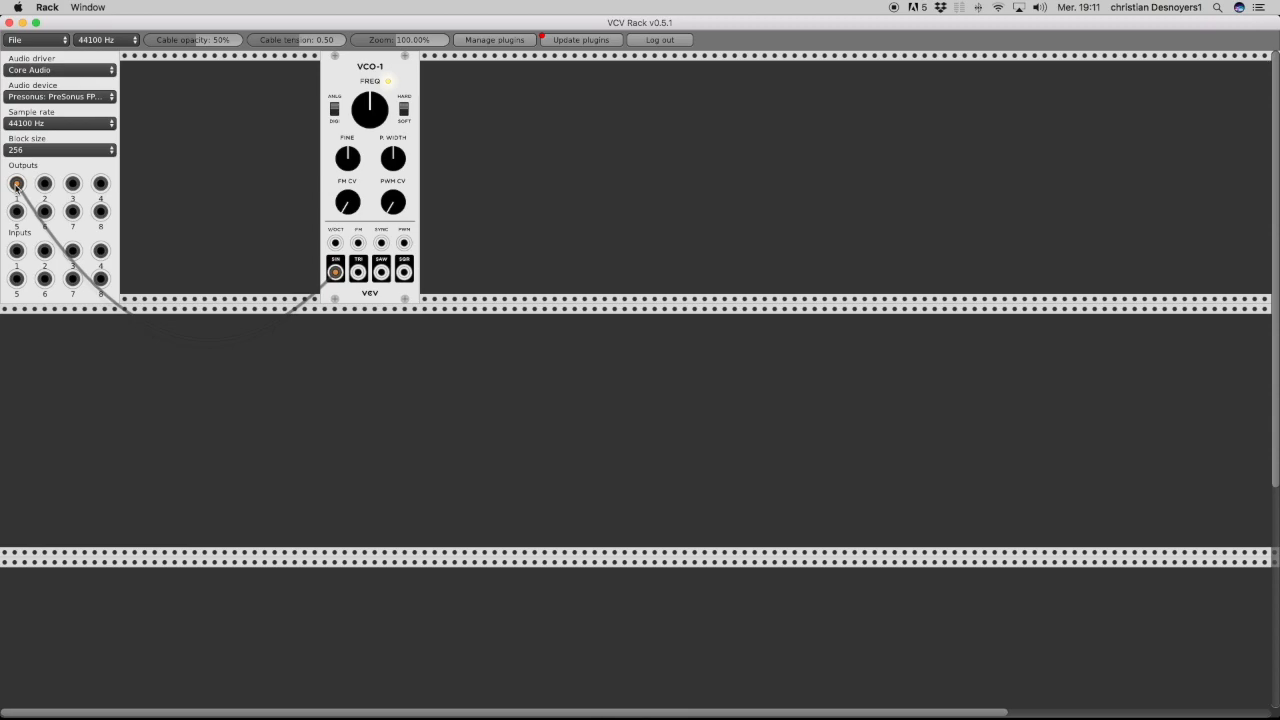
{"action": "left_click_drag", "start_coordinate": [16, 186], "coordinate": [226, 214]}
{"action": "left_click_drag", "start_coordinate": [358, 272], "coordinate": [18, 186]}
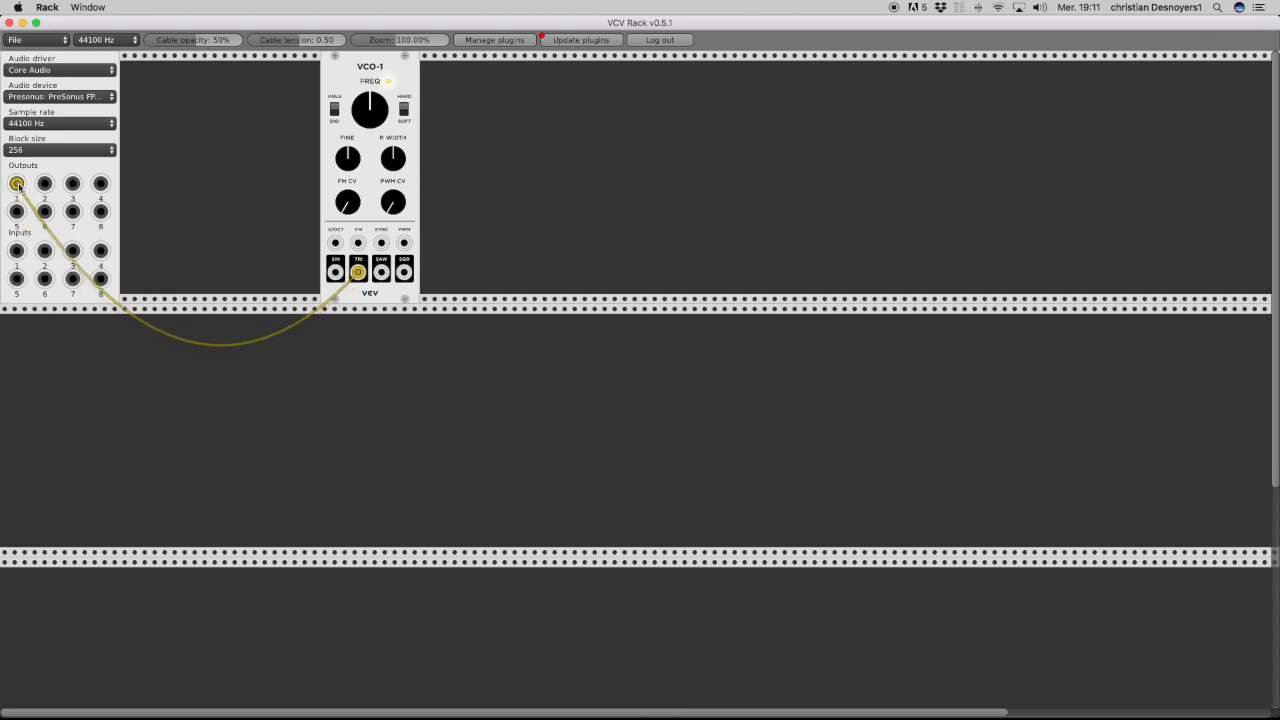
{"action": "left_click_drag", "start_coordinate": [18, 184], "coordinate": [223, 209]}
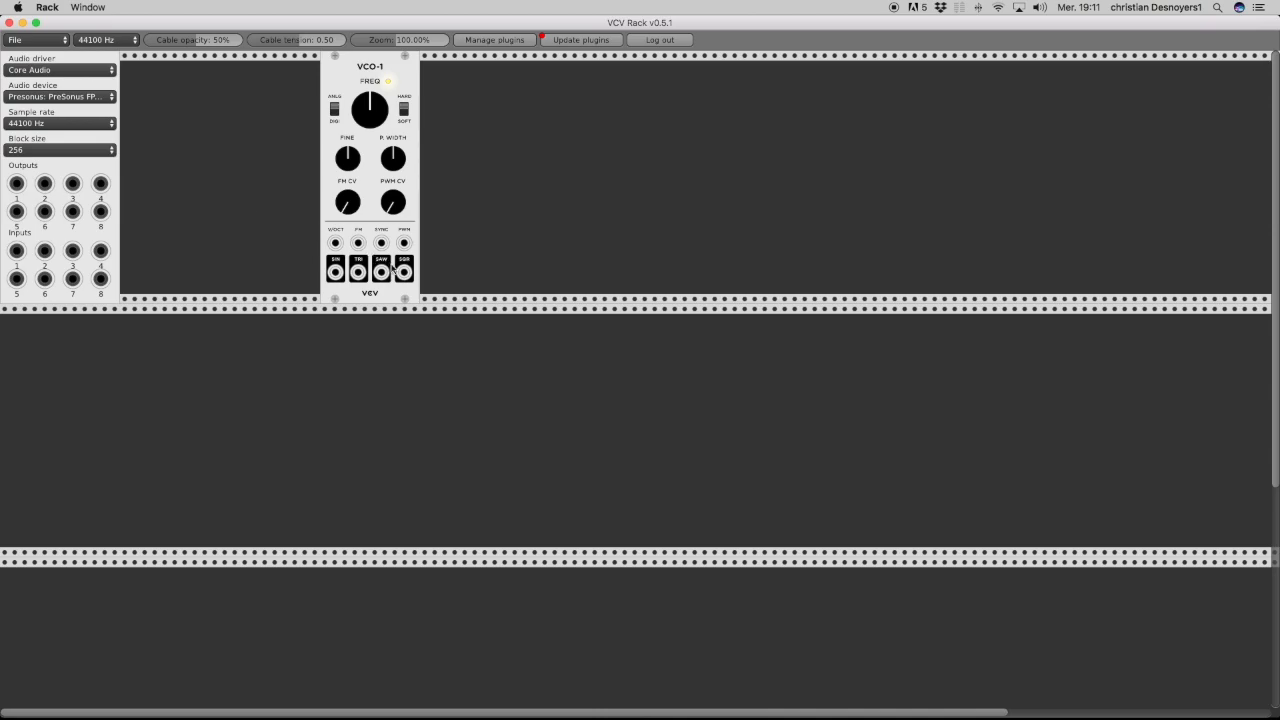
{"action": "left_click_drag", "start_coordinate": [381, 272], "coordinate": [18, 192]}
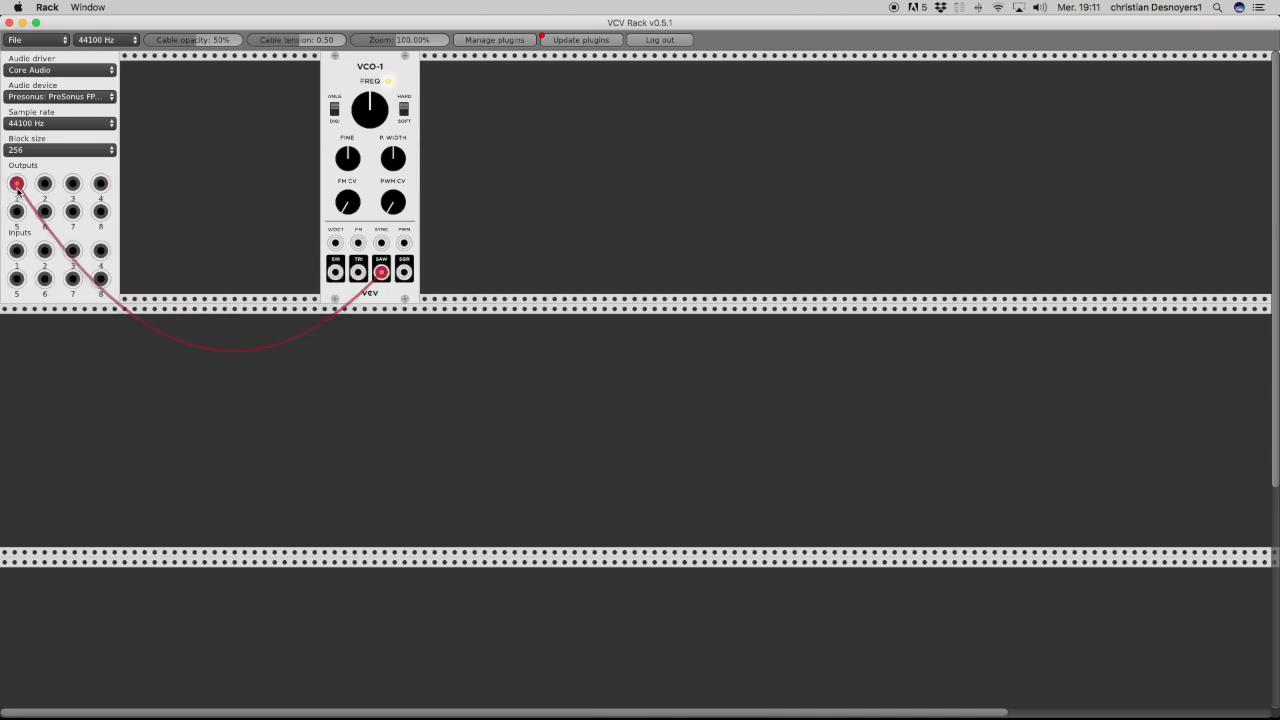
{"action": "left_click_drag", "start_coordinate": [18, 190], "coordinate": [226, 206]}
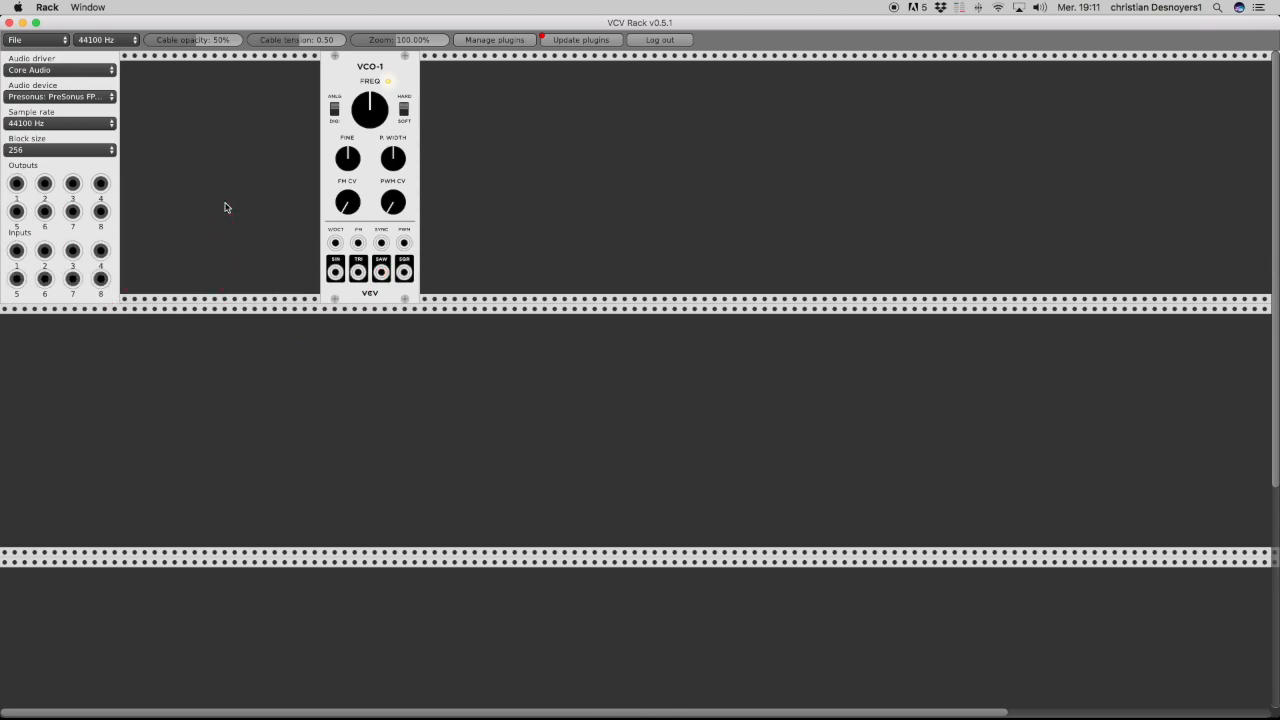
{"action": "left_click_drag", "start_coordinate": [407, 276], "coordinate": [24, 182]}
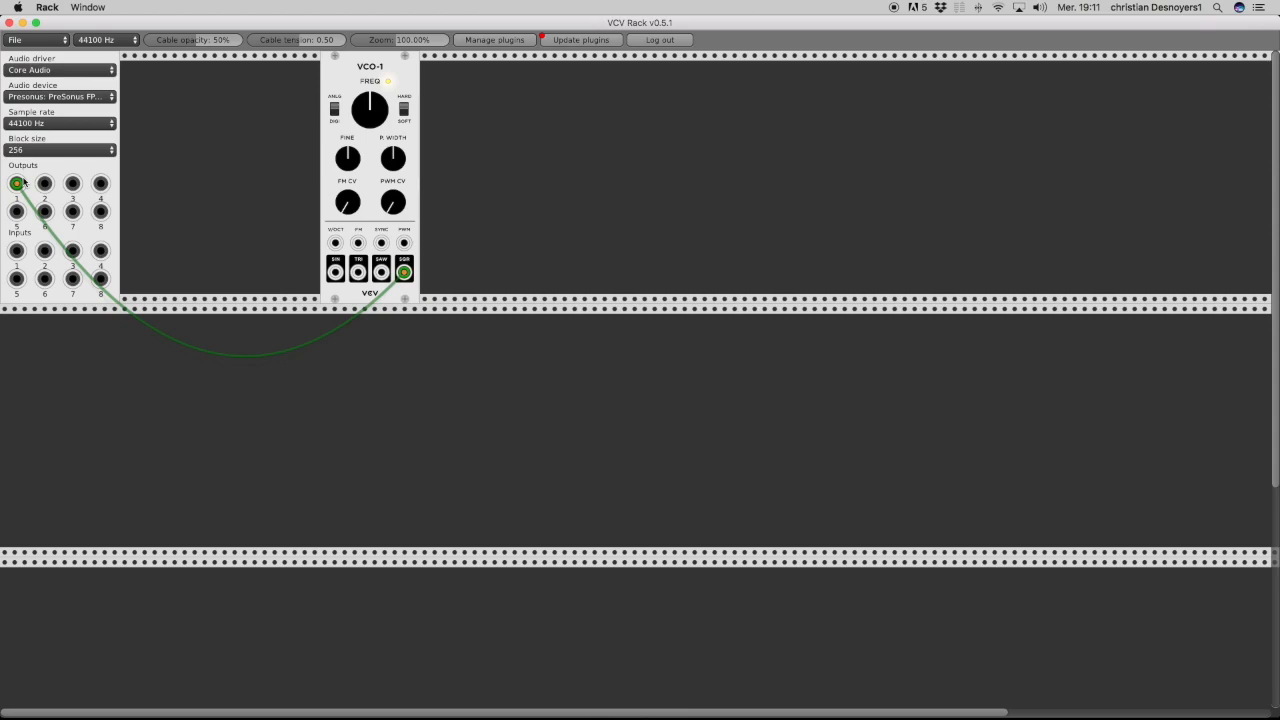
{"action": "left_click_drag", "start_coordinate": [18, 185], "coordinate": [247, 207]}
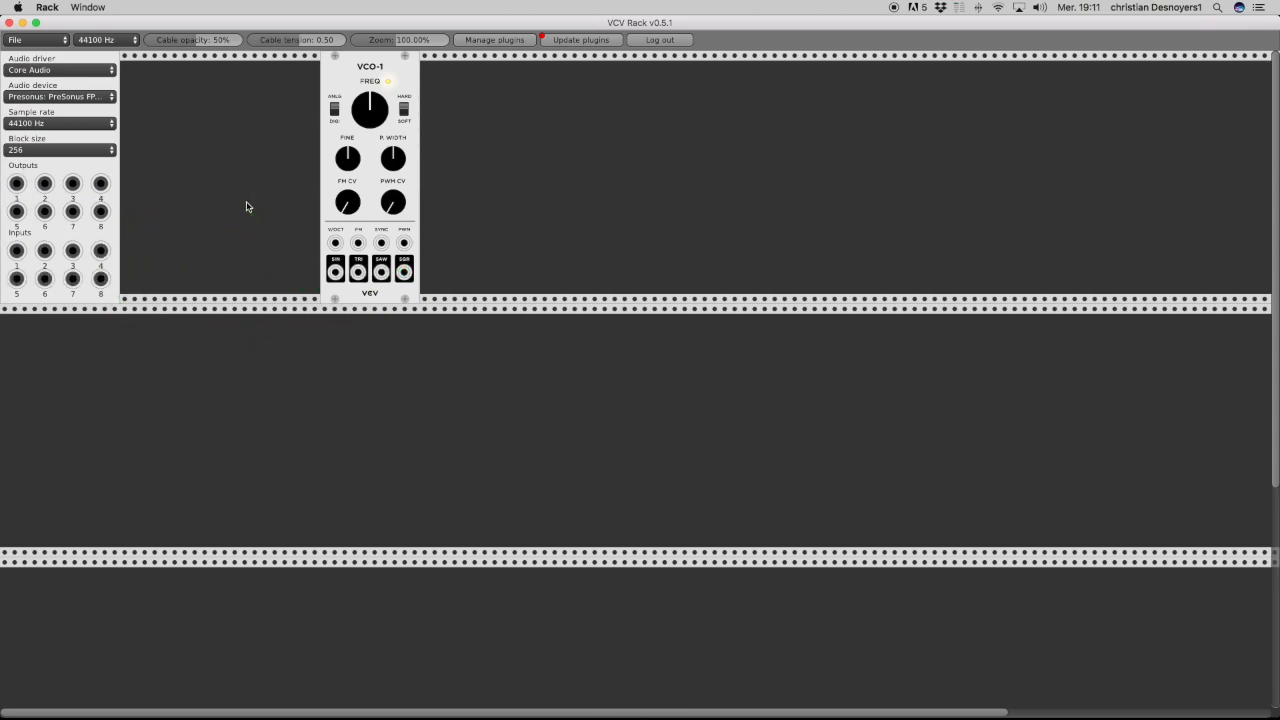
- Move VCO-1 closer to the audio interface and add a Fundamental VCA directly against its far side
{"action": "left_click", "coordinate": [369, 66]}
{"action": "left_click_drag", "start_coordinate": [369, 66], "coordinate": [329, 72]}
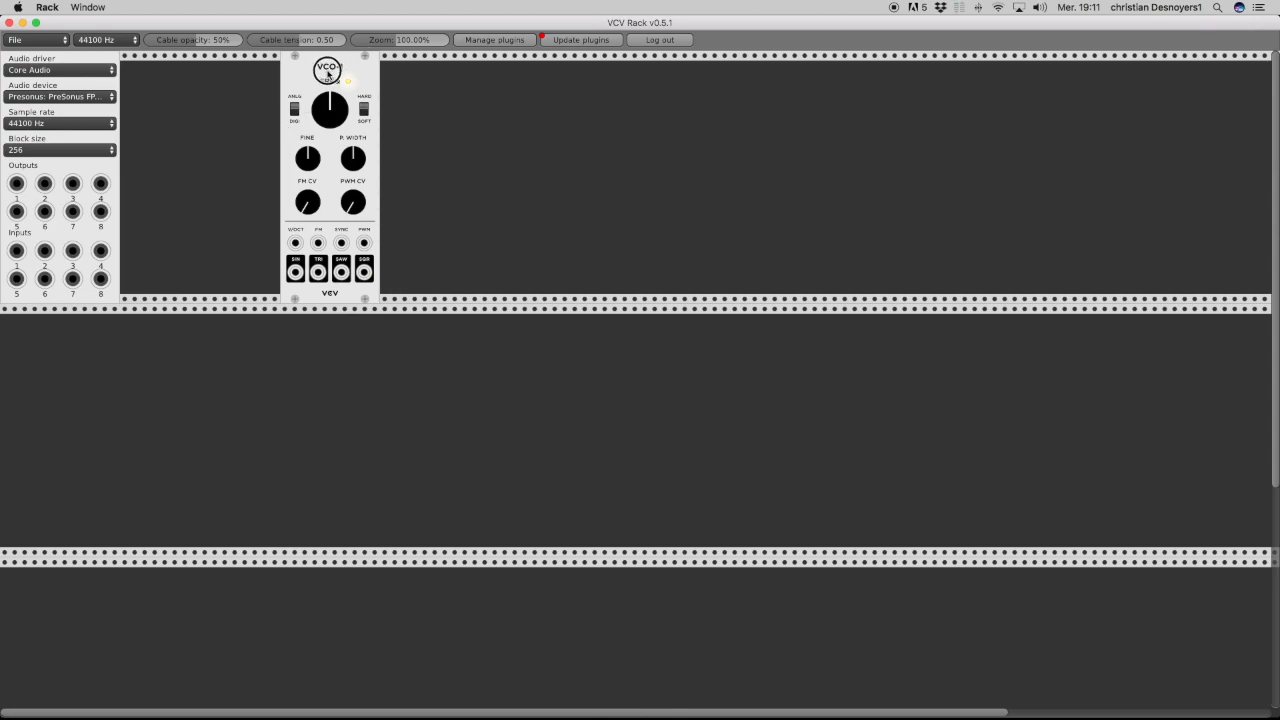
{"action": "right_click", "coordinate": [461, 100]}
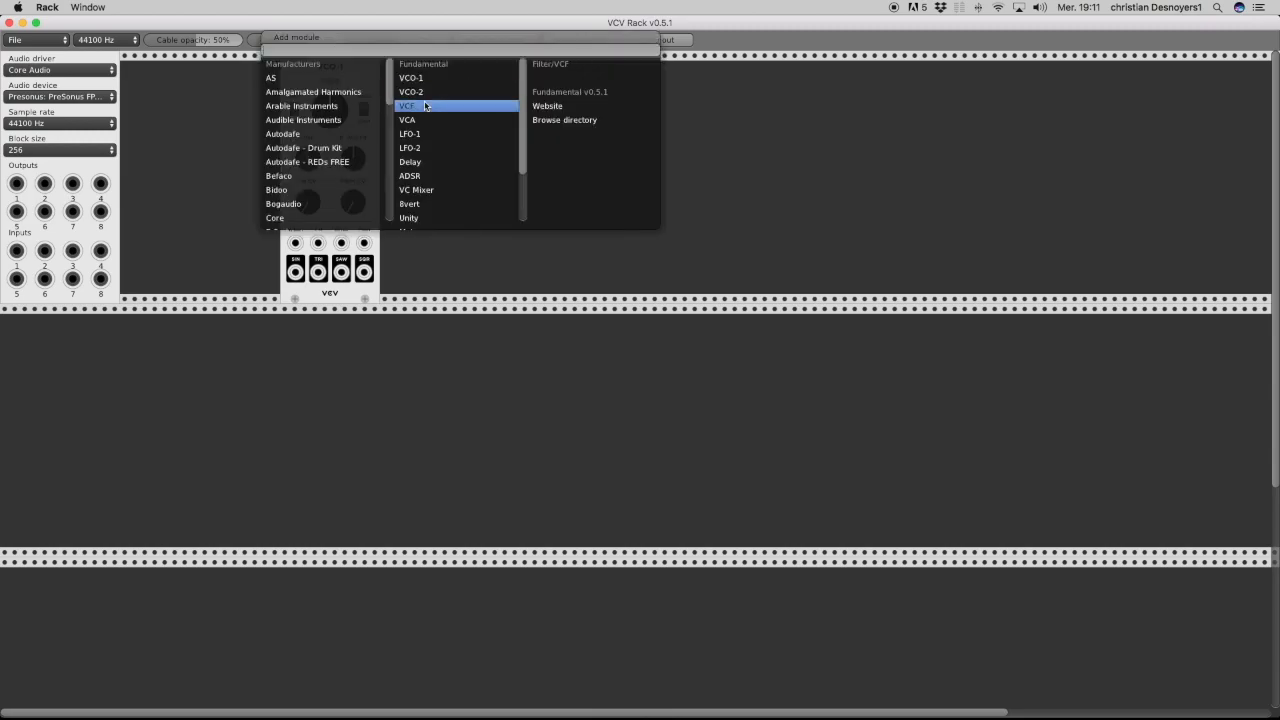
{"action": "left_click", "coordinate": [422, 121]}
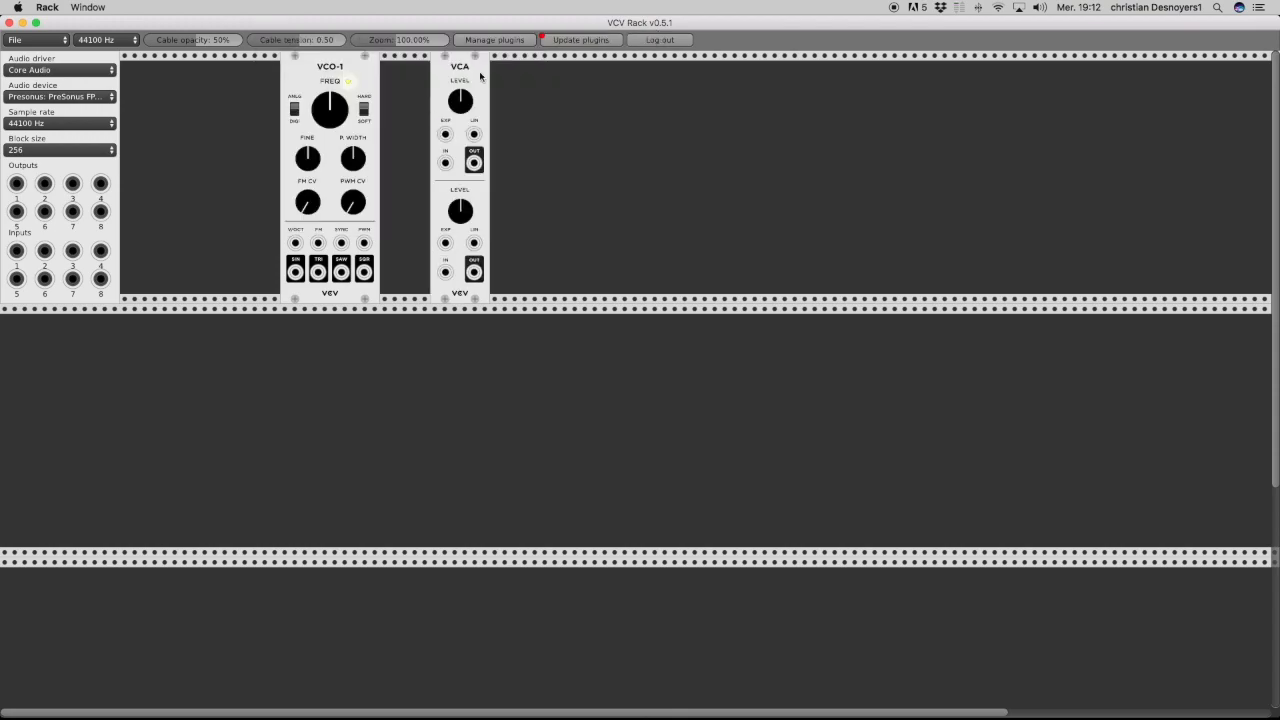
{"action": "left_click_drag", "start_coordinate": [455, 72], "coordinate": [414, 74]}
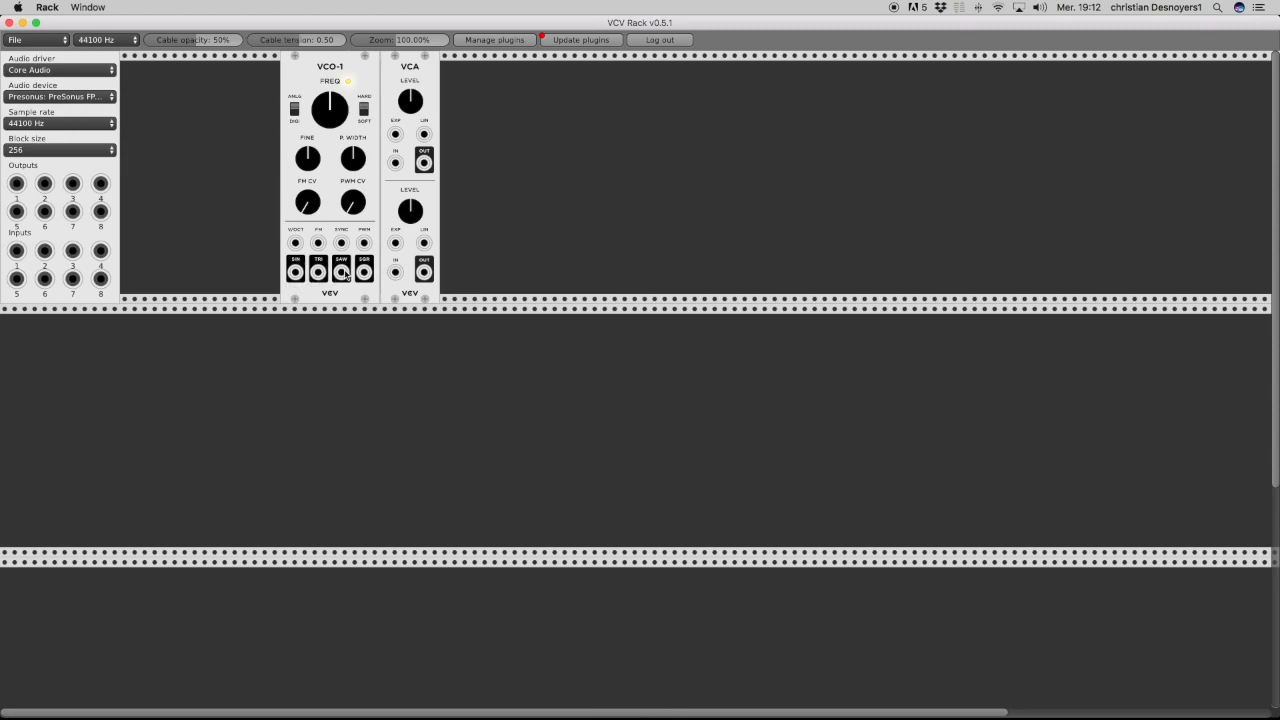
- Route VCO-1's SAW output through the VCA's lower channel, with its level at minimum, to audio output 1
{"action": "left_click_drag", "start_coordinate": [339, 276], "coordinate": [394, 277]}
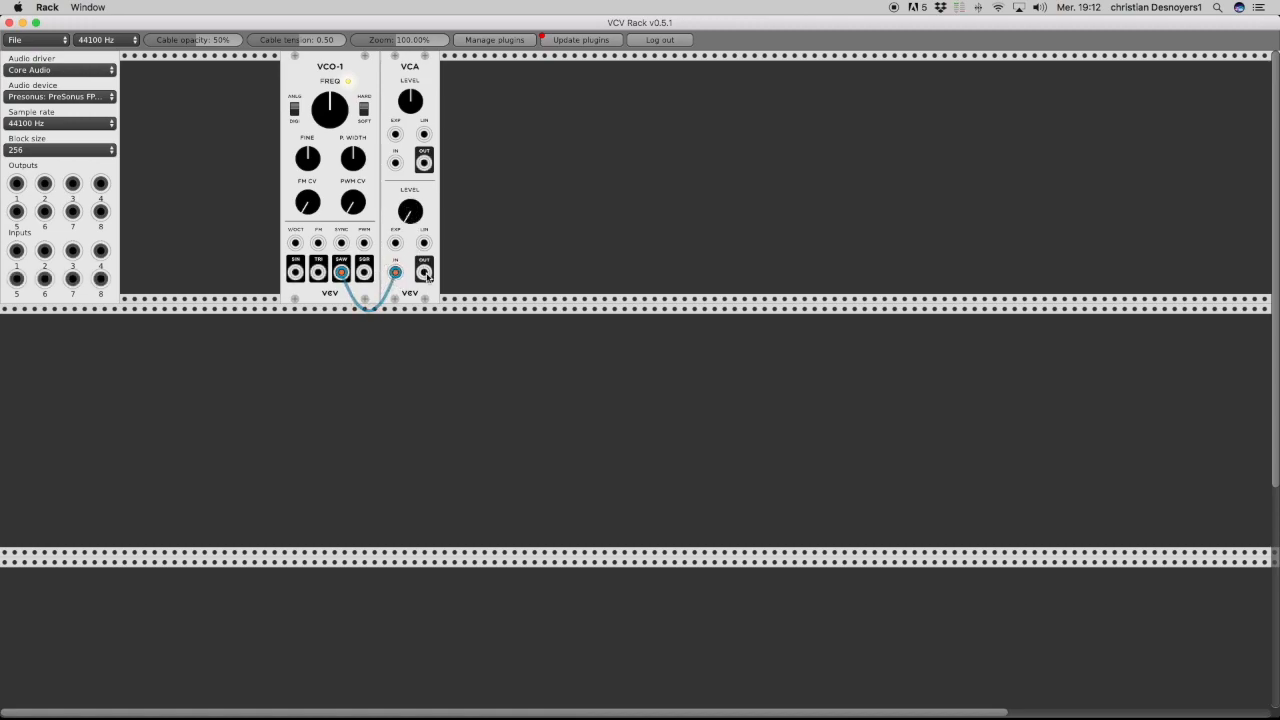
{"action": "left_click_drag", "start_coordinate": [424, 272], "coordinate": [17, 184]}
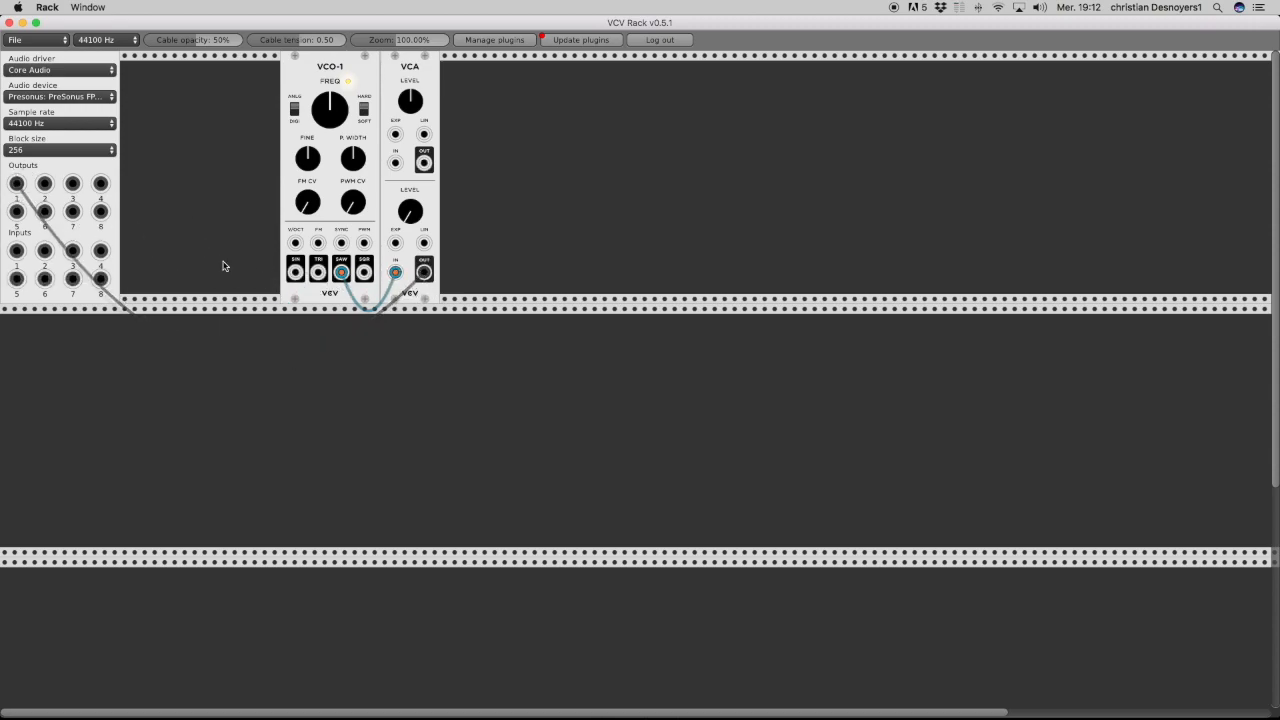
- Patch the VCA's lower output into audio output 2 too, and place VCO-1 and the VCA directly against the audio interface
{"action": "left_click_drag", "start_coordinate": [44, 183], "coordinate": [425, 274]}
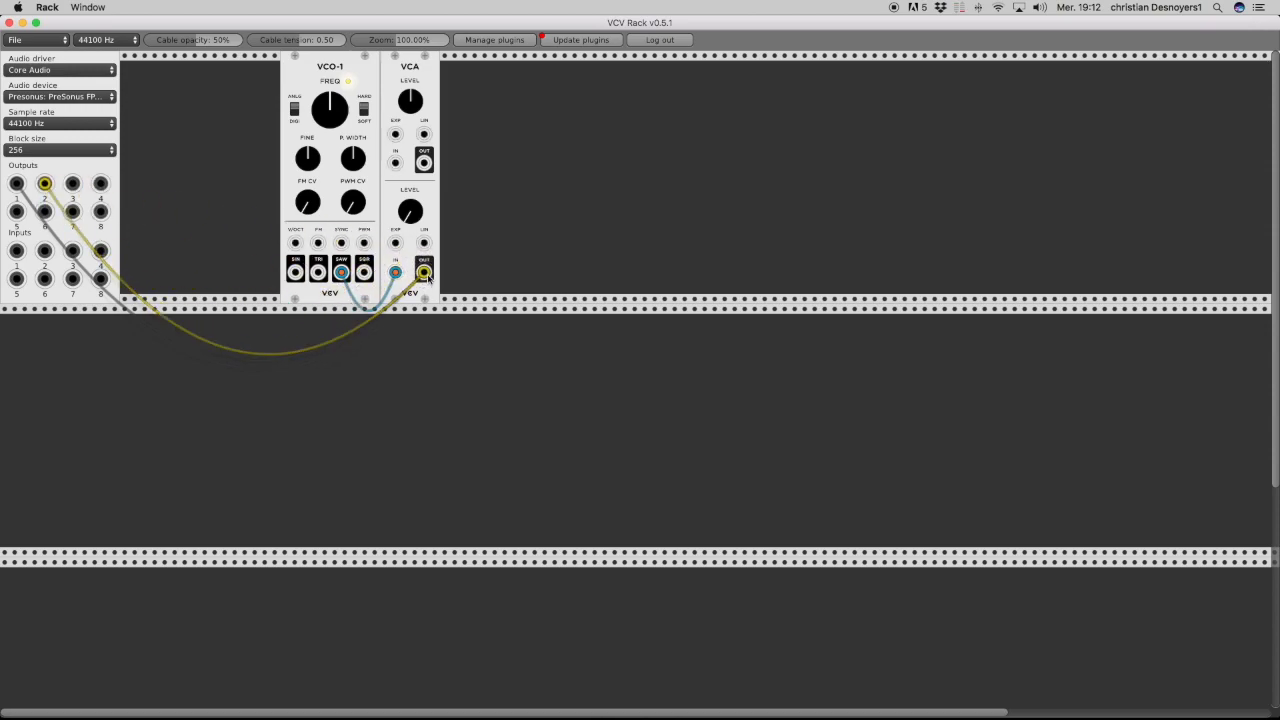
{"action": "left_click_drag", "start_coordinate": [406, 214], "coordinate": [406, 214]}
{"action": "left_click_drag", "start_coordinate": [406, 215], "coordinate": [408, 260]}
{"action": "left_click_drag", "start_coordinate": [330, 60], "coordinate": [167, 66]}
{"action": "left_click_drag", "start_coordinate": [410, 66], "coordinate": [247, 72]}
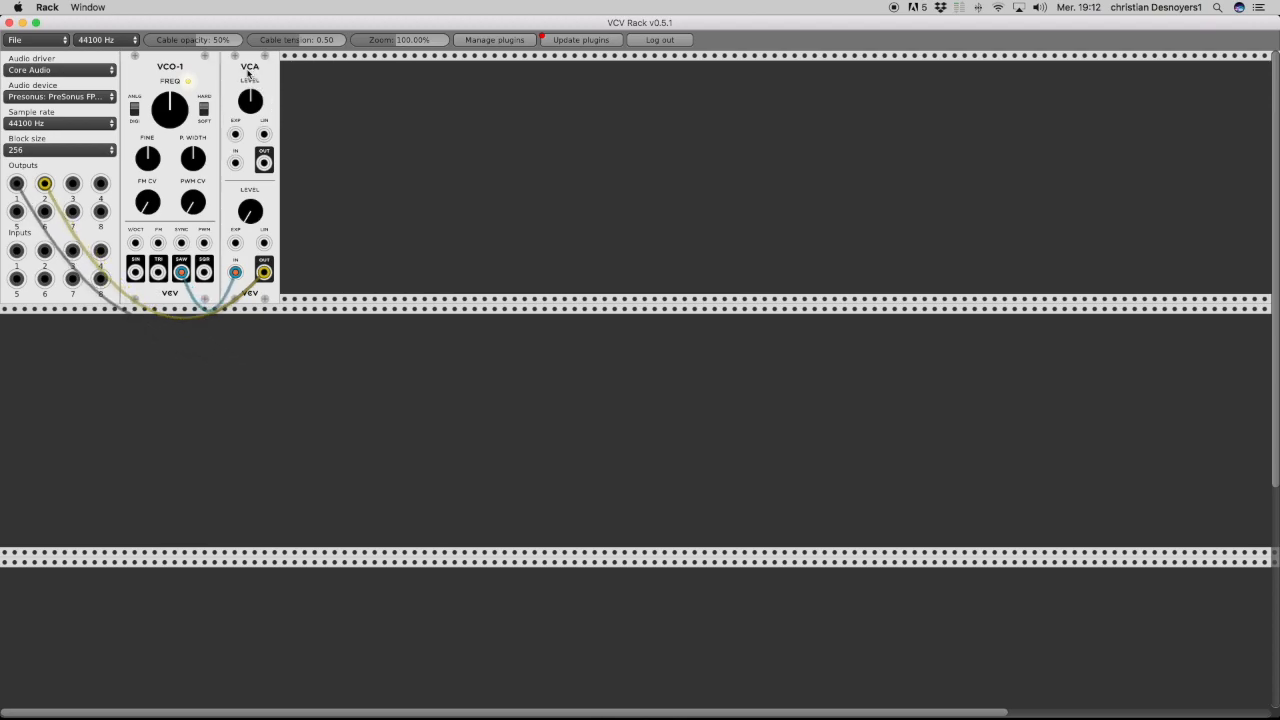
- Add a Fundamental SEQ-3 sequencer to the top row, leaving a wide gap between it and the VCA
{"action": "right_click", "coordinate": [432, 93]}
{"action": "scroll", "coordinate": [469, 104], "scroll_direction": "down", "scroll_amount": 3}
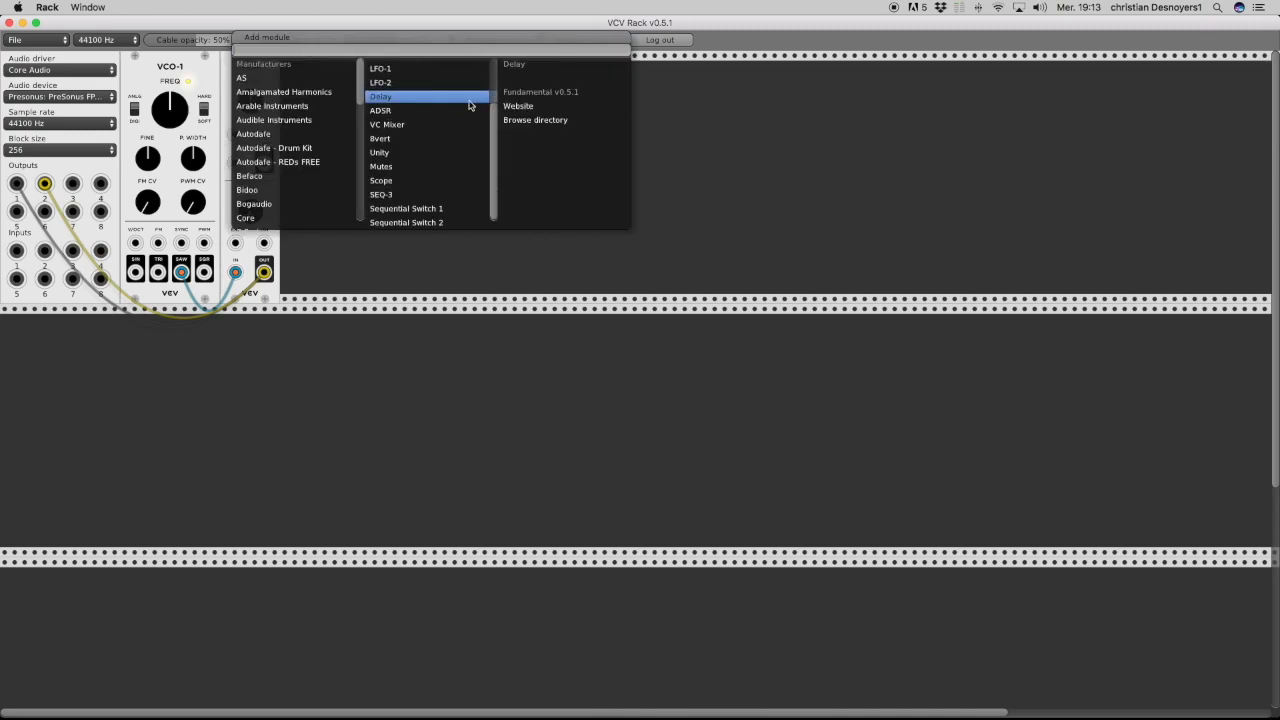
{"action": "left_click", "coordinate": [426, 196]}
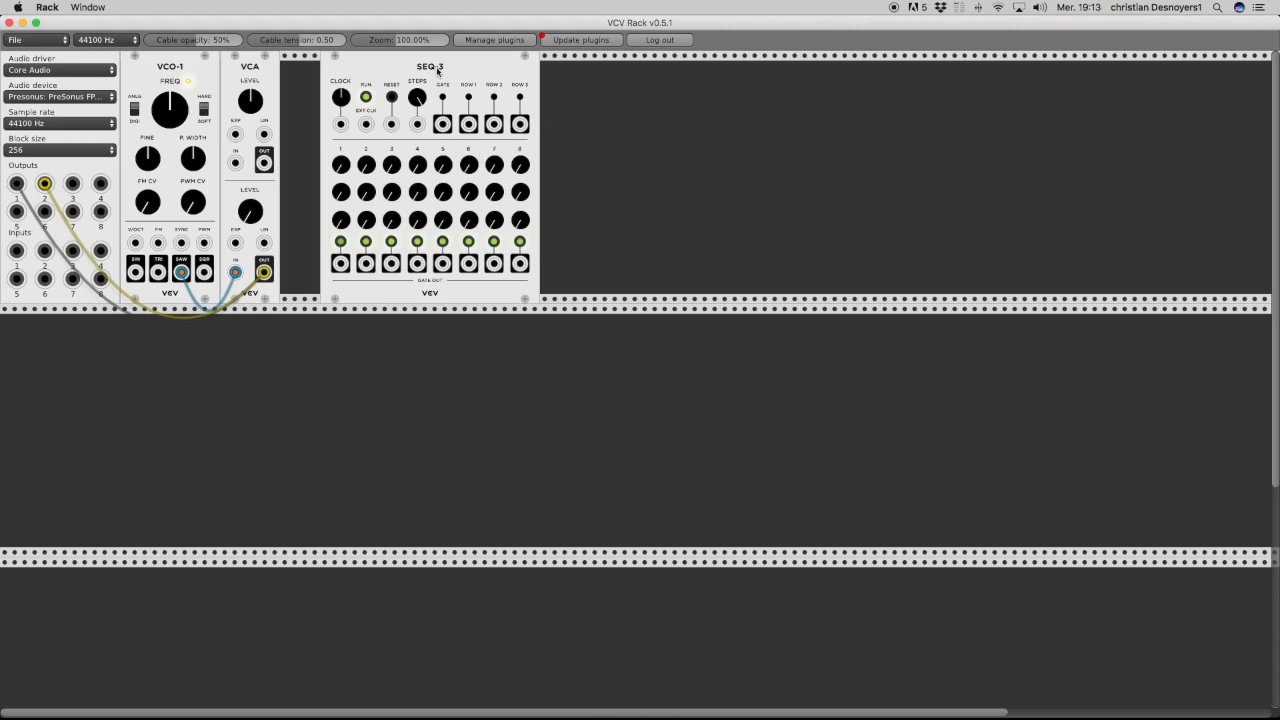
{"action": "left_click_drag", "start_coordinate": [441, 58], "coordinate": [621, 57]}
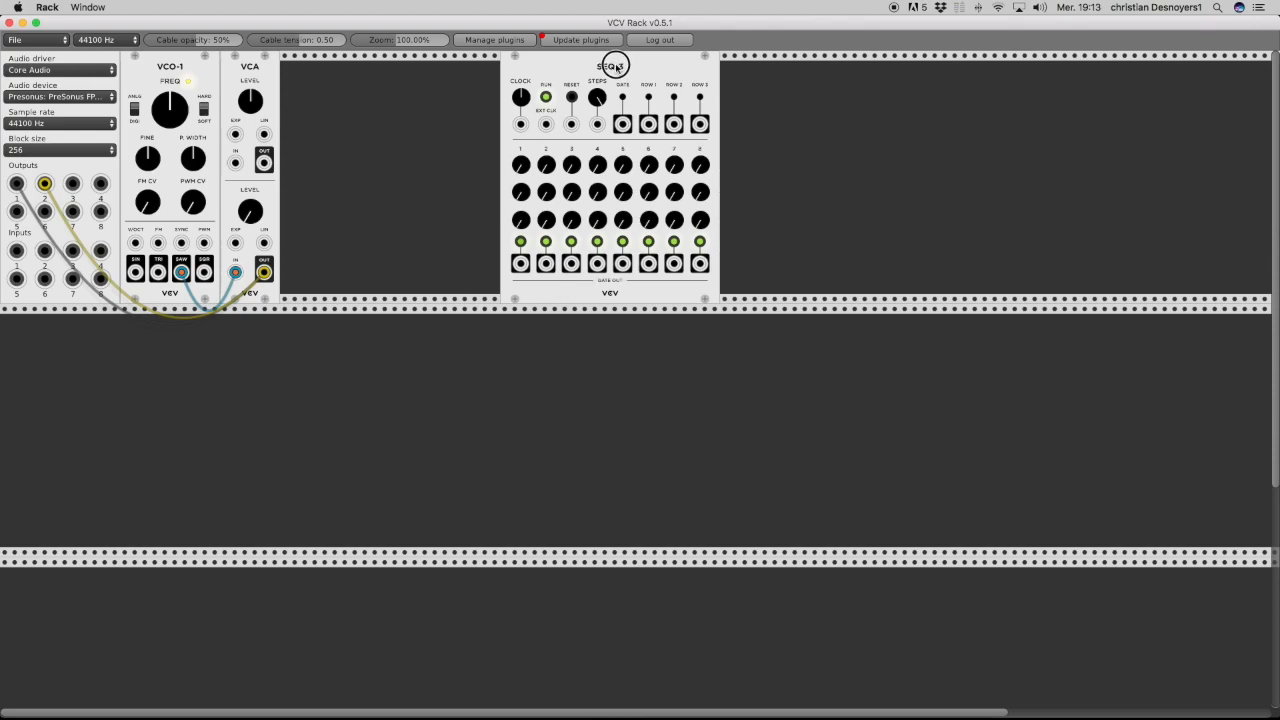
{"action": "left_click", "coordinate": [521, 243]}
{"action": "left_click_drag", "start_coordinate": [519, 101], "coordinate": [519, 97]}
{"action": "left_click_drag", "start_coordinate": [622, 127], "coordinate": [625, 127]}
- Add a Fundamental ADSR beyond SEQ-3 and patch SEQ-3's GATE output into the ADSR's GATE input
{"action": "right_click", "coordinate": [781, 88]}
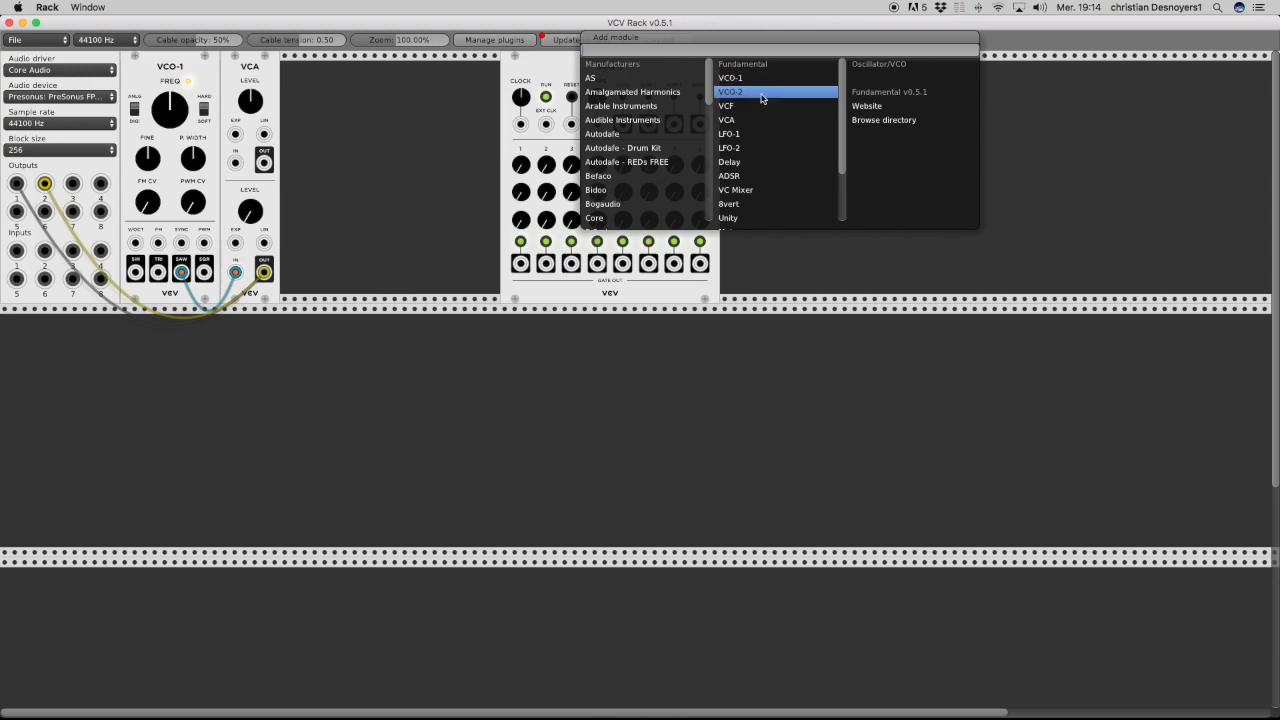
{"action": "left_click", "coordinate": [765, 178]}
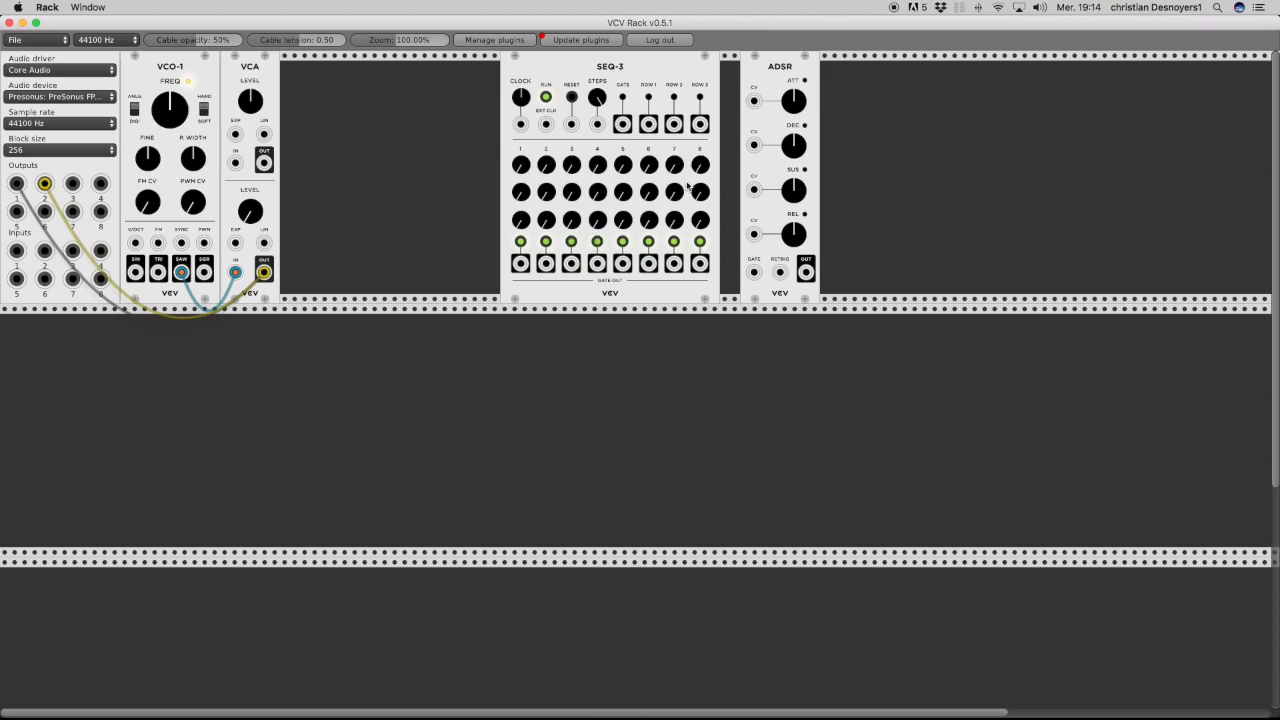
{"action": "left_click_drag", "start_coordinate": [623, 124], "coordinate": [752, 274]}
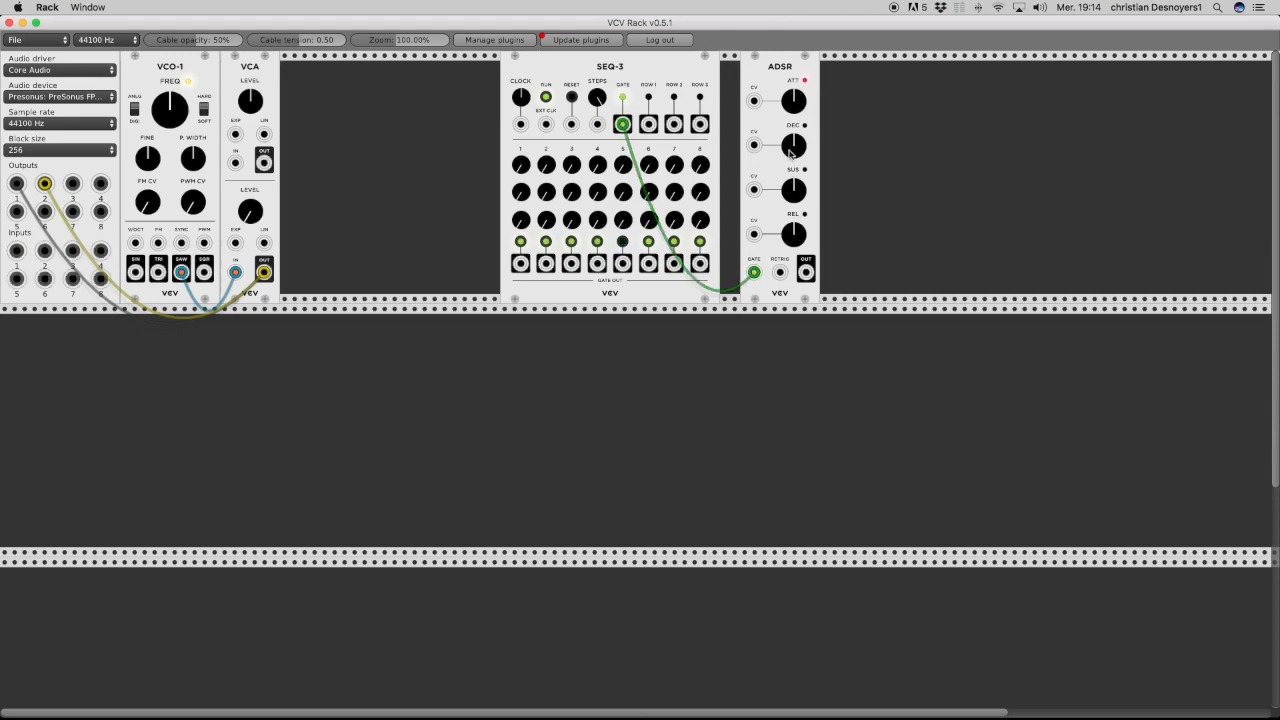
- Try several attack times on the ADSR while the sequencer triggers it
{"action": "left_click_drag", "start_coordinate": [794, 101], "coordinate": [794, 160]}
{"action": "left_click_drag", "start_coordinate": [794, 101], "coordinate": [794, 92]}
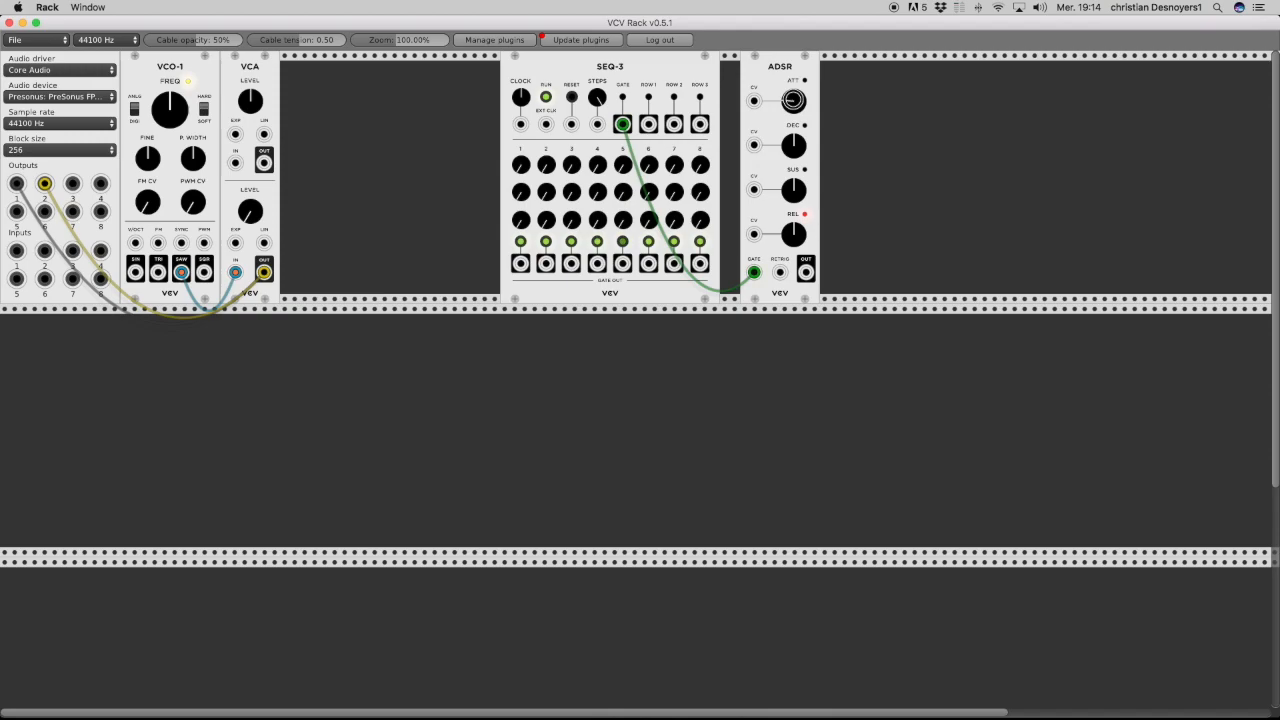
{"action": "left_click_drag", "start_coordinate": [794, 100], "coordinate": [794, 70]}
- Patch the ADSR's OUT into the VCA's lower EXP input with that level above halfway, and set the attack to minimum
{"action": "left_click_drag", "start_coordinate": [806, 272], "coordinate": [248, 213]}
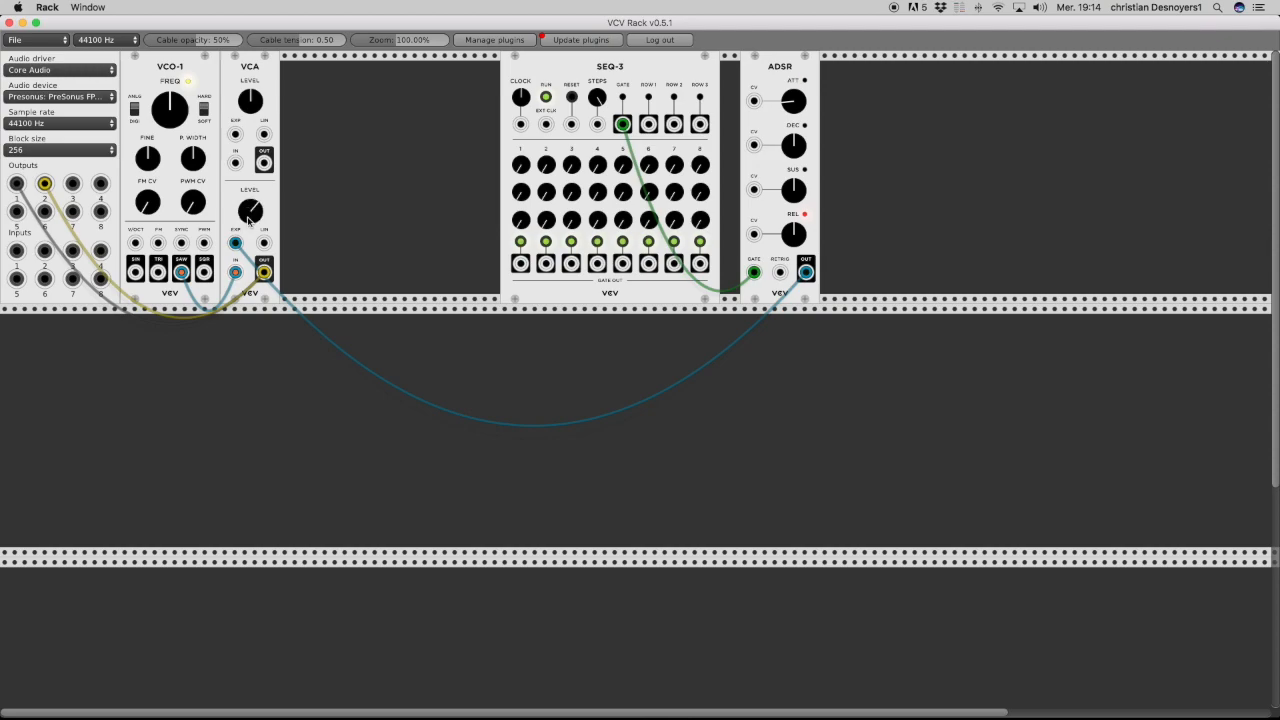
{"action": "left_click_drag", "start_coordinate": [793, 101], "coordinate": [793, 101]}
{"action": "left_click_drag", "start_coordinate": [793, 233], "coordinate": [793, 233]}
- Patch SEQ-3's ROW 1 output into VCO-1's V/OCT input and set varied pitches with the first-row step knobs
{"action": "left_click_drag", "start_coordinate": [650, 127], "coordinate": [137, 245]}
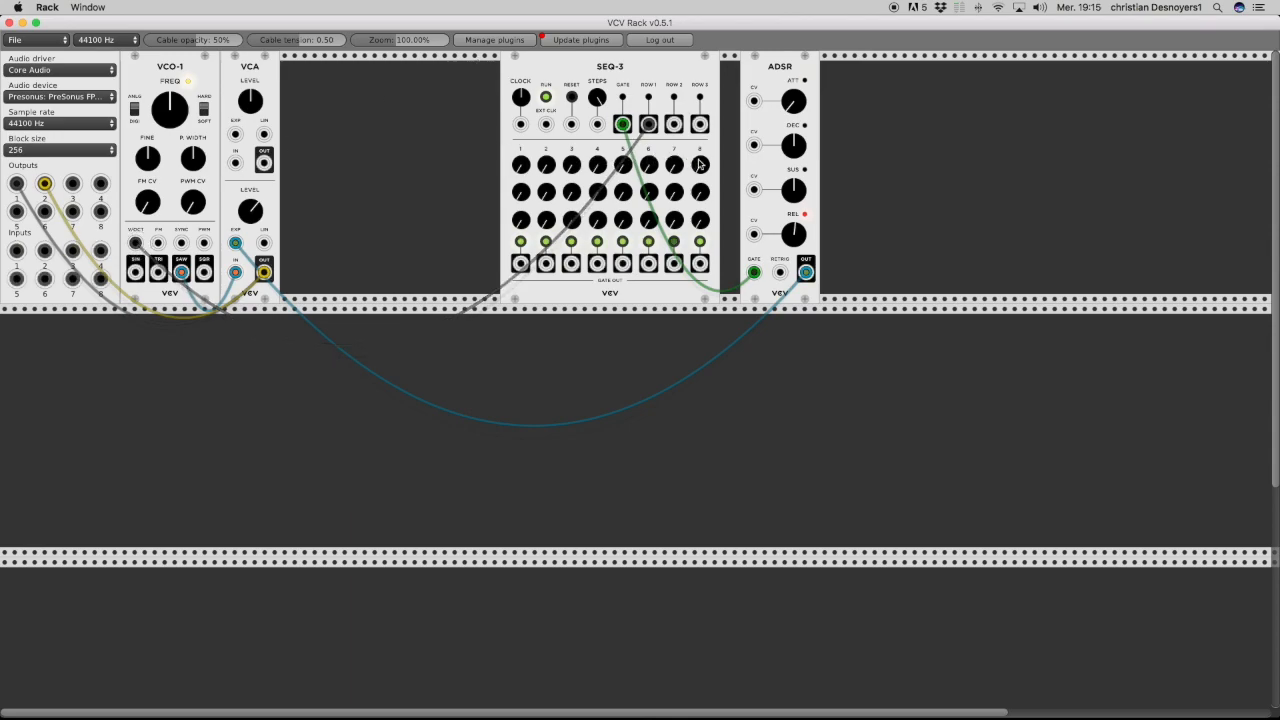
{"action": "mouse_move", "coordinate": [516, 168]}
{"action": "left_mouse_down"}
{"action": "mouse_move", "coordinate": [516, 148]}
{"action": "mouse_move", "coordinate": [520, 168]}
{"action": "left_mouse_up"}
{"action": "left_click_drag", "start_coordinate": [544, 168], "coordinate": [544, 167]}
{"action": "left_click_drag", "start_coordinate": [544, 167], "coordinate": [572, 167]}
{"action": "left_click_drag", "start_coordinate": [572, 167], "coordinate": [572, 166]}
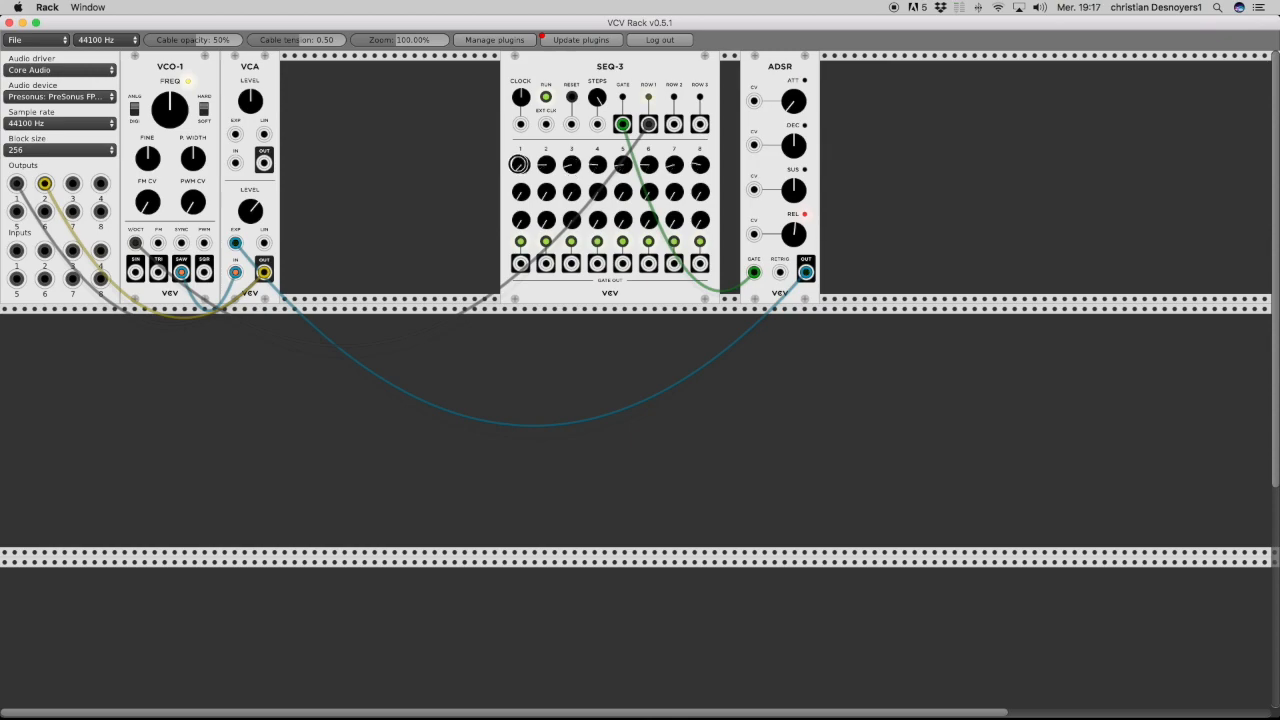
{"action": "left_click_drag", "start_coordinate": [519, 165], "coordinate": [519, 164]}
{"action": "left_click_drag", "start_coordinate": [518, 164], "coordinate": [517, 163]}
- Move SEQ-3 directly against the VCA and lengthen the ADSR's release slightly
{"action": "left_click", "coordinate": [641, 76]}
{"action": "left_click_drag", "start_coordinate": [641, 76], "coordinate": [424, 92]}
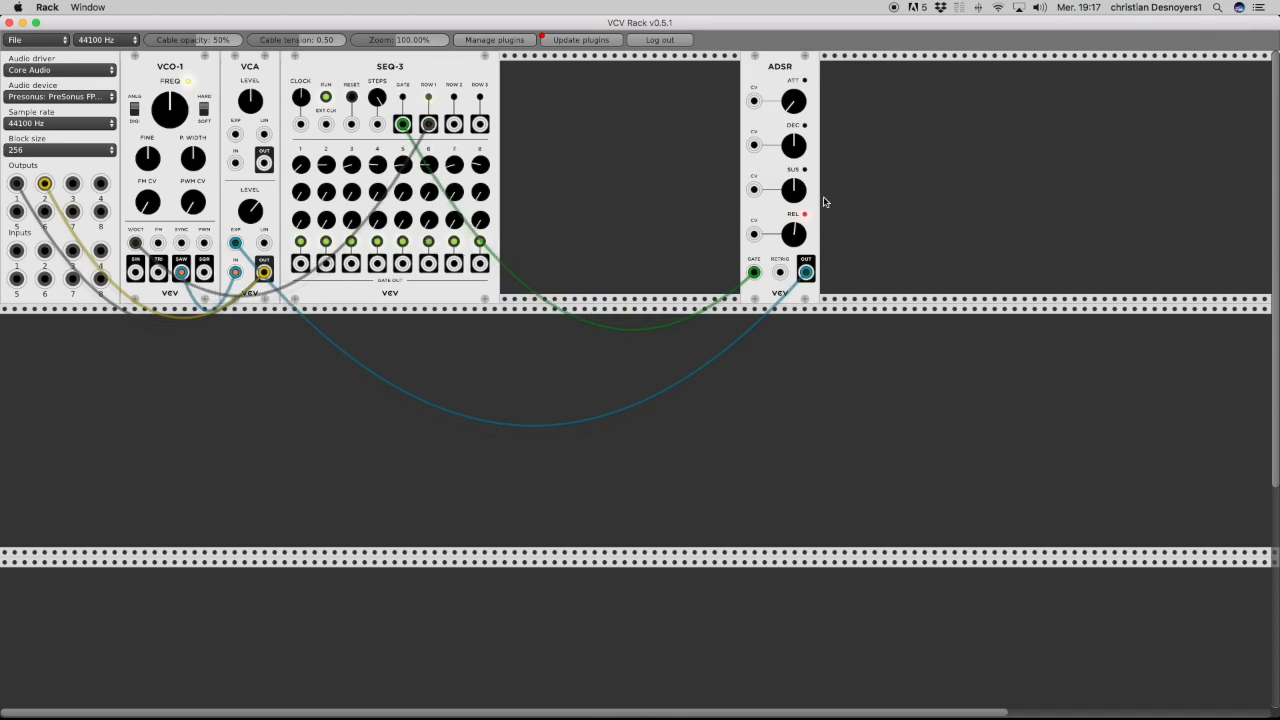
{"action": "left_click", "coordinate": [793, 234]}
{"action": "left_click_drag", "start_coordinate": [793, 234], "coordinate": [793, 229]}
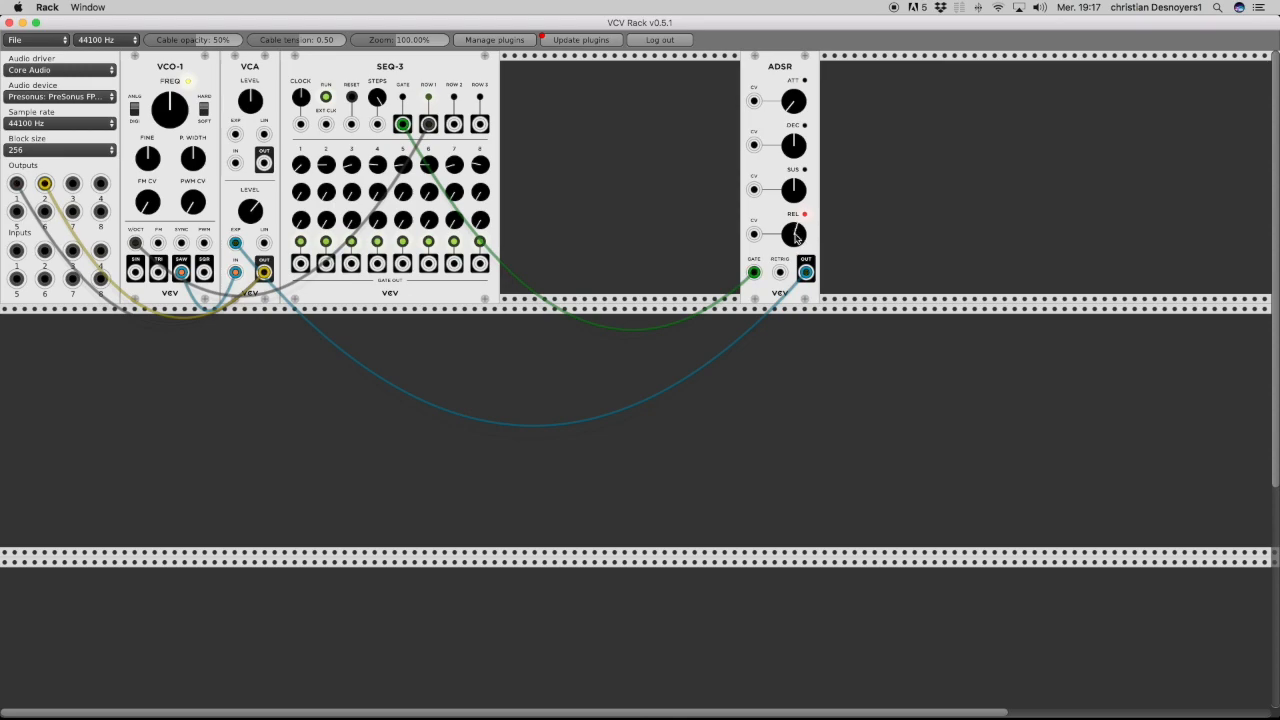
- Try a sparser rhythm on SEQ-3 by switching the gates of several steps off and back on
{"action": "left_click", "coordinate": [326, 243]}
{"action": "left_click", "coordinate": [428, 243]}
{"action": "left_click", "coordinate": [351, 243]}
{"action": "left_click", "coordinate": [403, 243]}
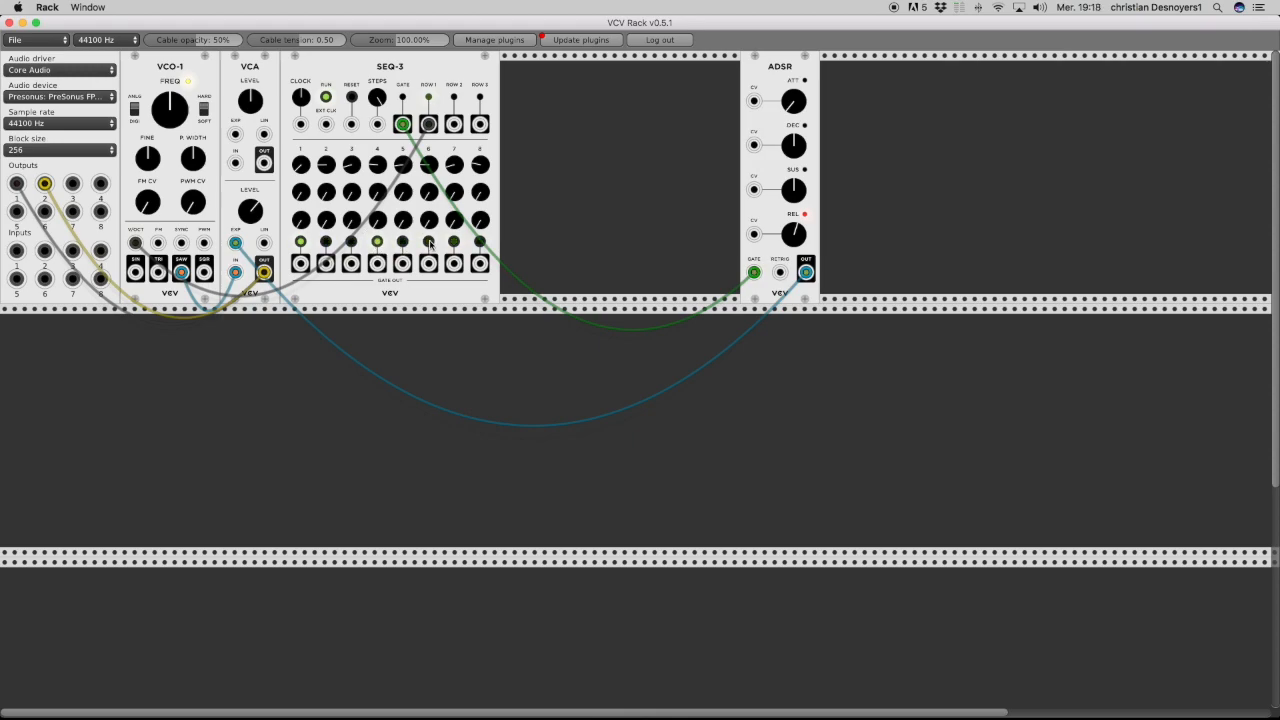
{"action": "left_click", "coordinate": [454, 243]}
{"action": "left_click", "coordinate": [481, 242]}
{"action": "left_click", "coordinate": [349, 242]}
- Lower VCO-1's frequency well below its midpoint and switch the gates of all eight SEQ-3 steps on
{"action": "left_click_drag", "start_coordinate": [171, 112], "coordinate": [171, 127]}
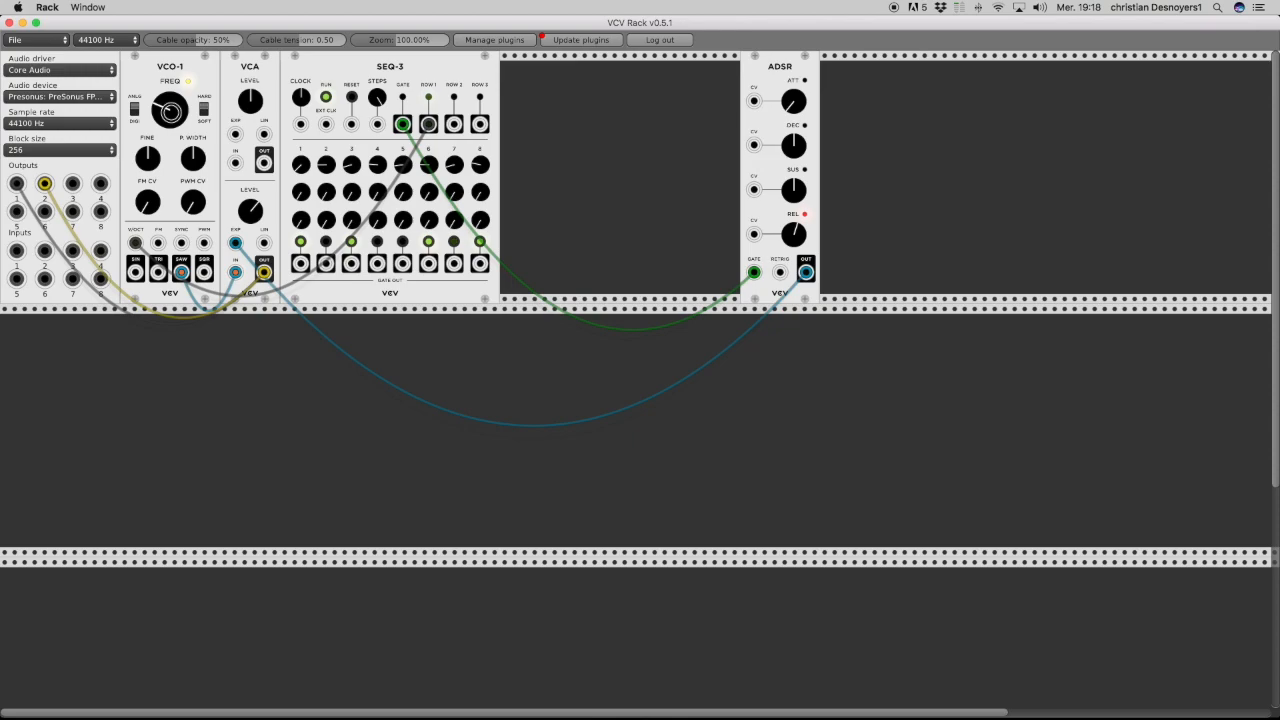
{"action": "left_click_drag", "start_coordinate": [171, 127], "coordinate": [171, 122]}
{"action": "left_click", "coordinate": [376, 242]}
{"action": "left_click", "coordinate": [402, 242]}
{"action": "left_click", "coordinate": [453, 242]}
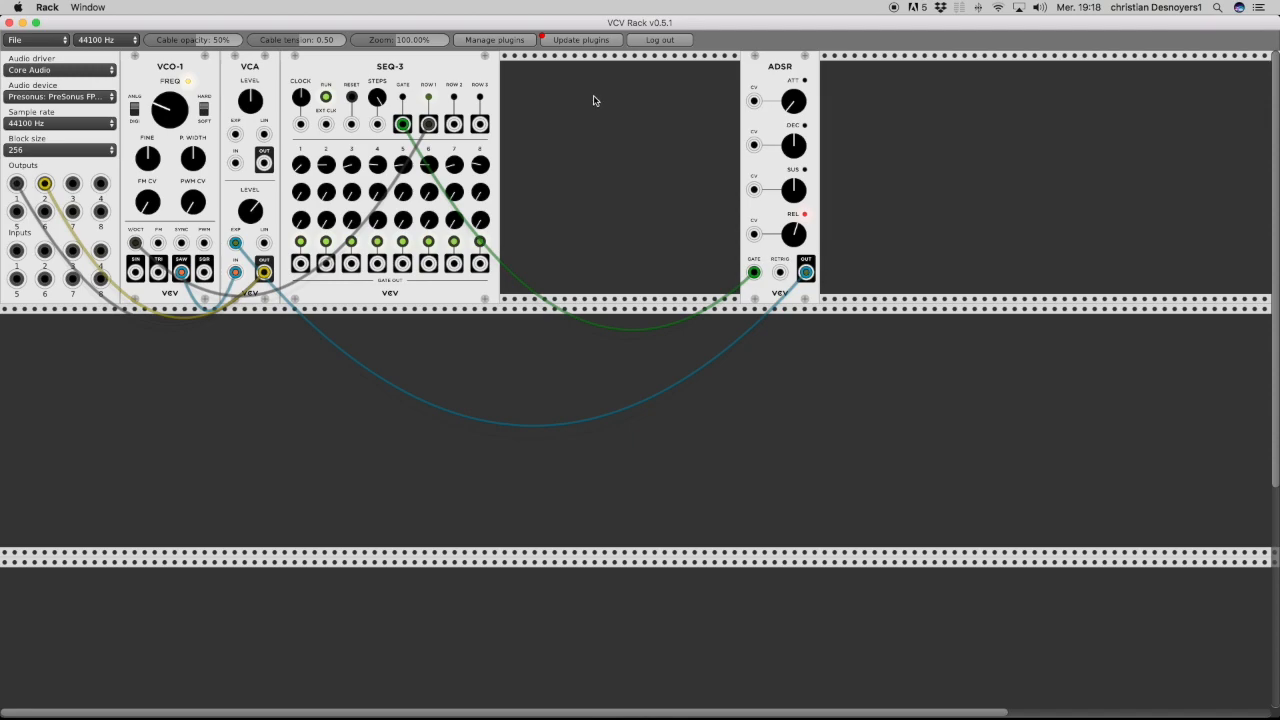
- Move the ADSR directly against SEQ-3 and add a Fundamental VCF beyond it, leaving a small gap
{"action": "left_click_drag", "start_coordinate": [760, 72], "coordinate": [519, 73]}
{"action": "right_click", "coordinate": [679, 102]}
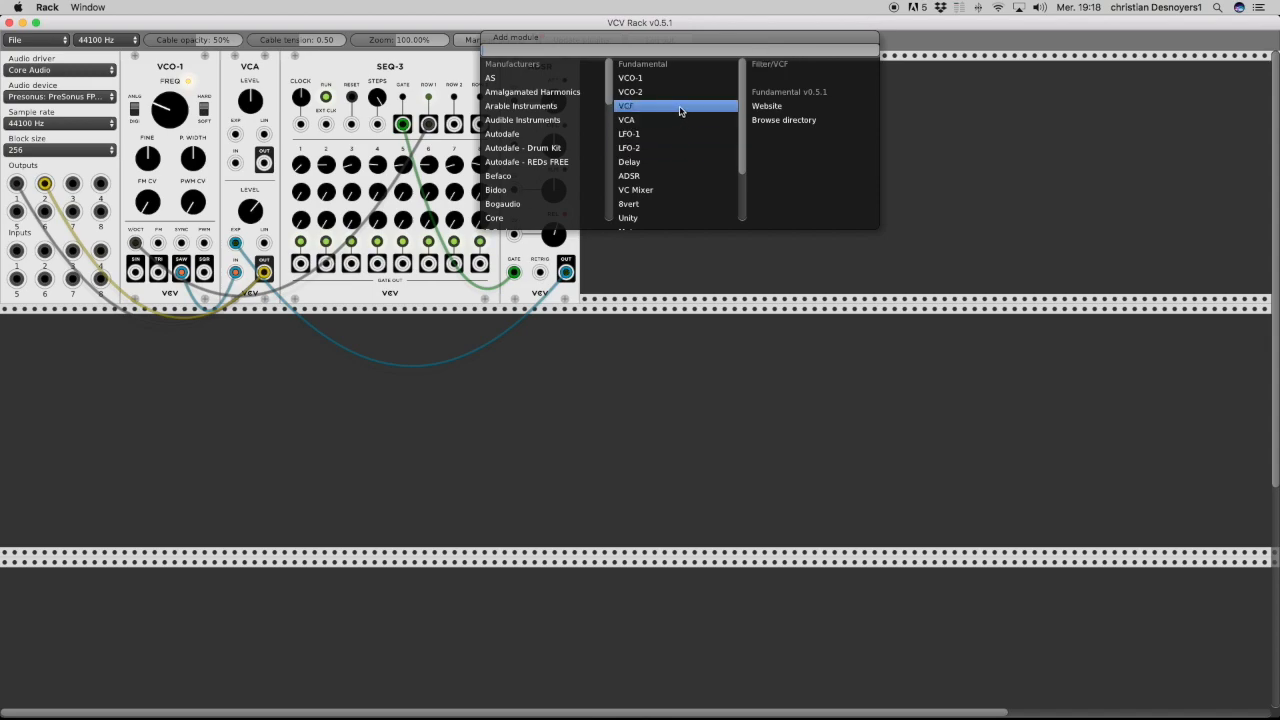
{"action": "left_click", "coordinate": [680, 111]}
- Insert the VCF between oscillator and amplifier: VCO-1's SAW into the VCF's IN, its LPF output into the VCA's lower IN
{"action": "left_click_drag", "start_coordinate": [235, 272], "coordinate": [193, 273]}
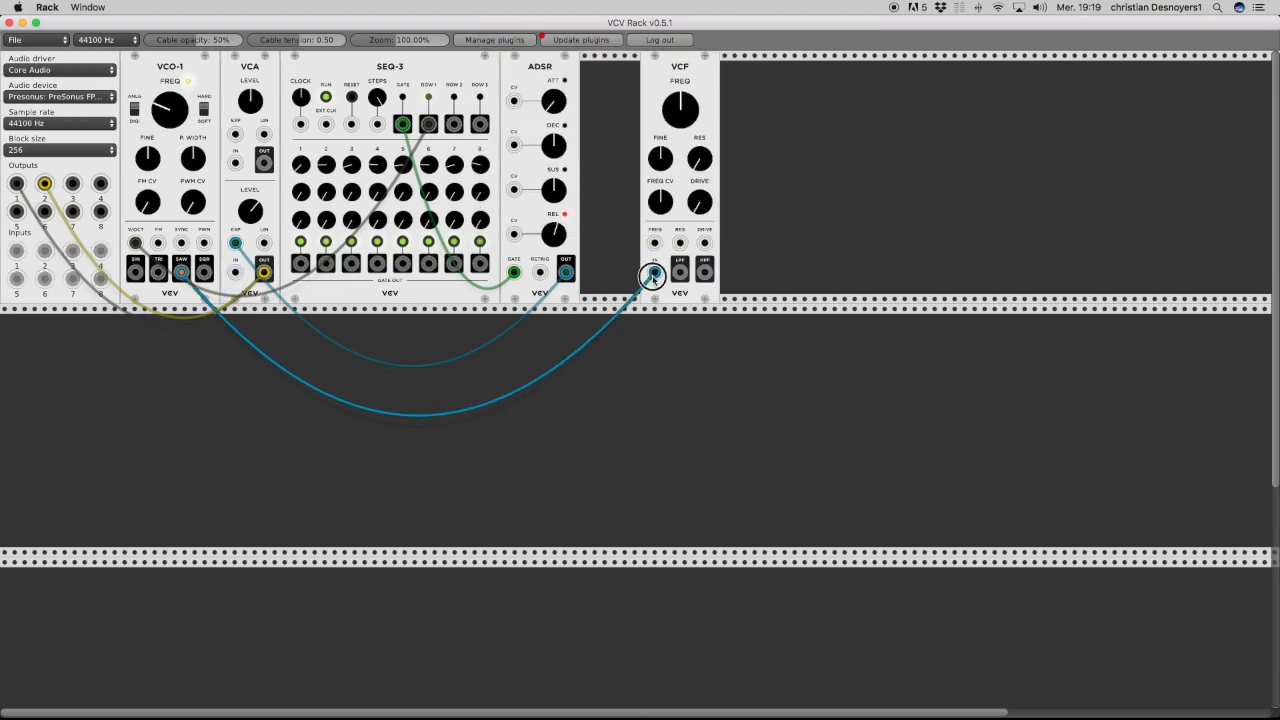
{"action": "scroll", "coordinate": [653, 278], "scroll_direction": "right", "scroll_amount": 2}
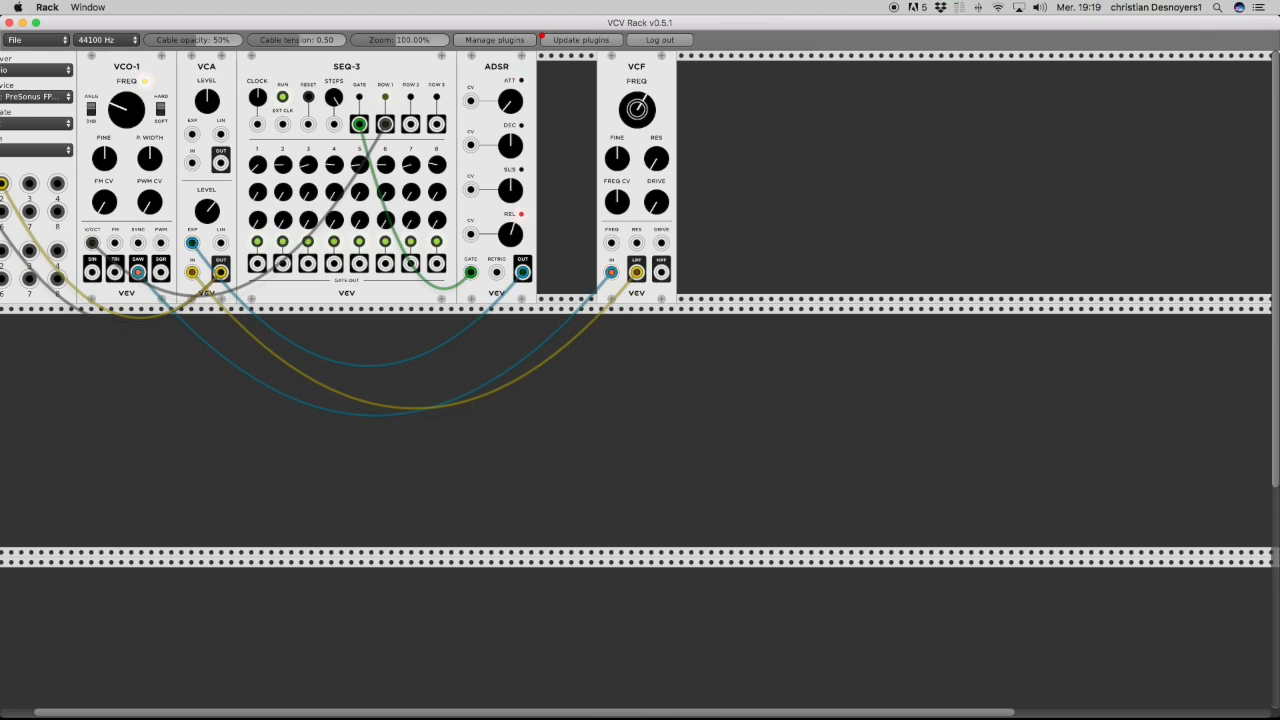
- Sweep the VCF's frequency and resonance, and raise the VCA's lower level well above halfway
{"action": "left_click_drag", "start_coordinate": [637, 110], "coordinate": [637, 114]}
{"action": "left_click_drag", "start_coordinate": [659, 160], "coordinate": [659, 148]}
{"action": "left_click_drag", "start_coordinate": [630, 100], "coordinate": [630, 95]}
{"action": "left_click_drag", "start_coordinate": [207, 211], "coordinate": [207, 210]}
{"action": "left_click_drag", "start_coordinate": [638, 110], "coordinate": [638, 110]}
- Raise the VCF's drive slightly, with resonance at about halfway and frequency just above halfway
{"action": "left_click_drag", "start_coordinate": [656, 202], "coordinate": [656, 202]}
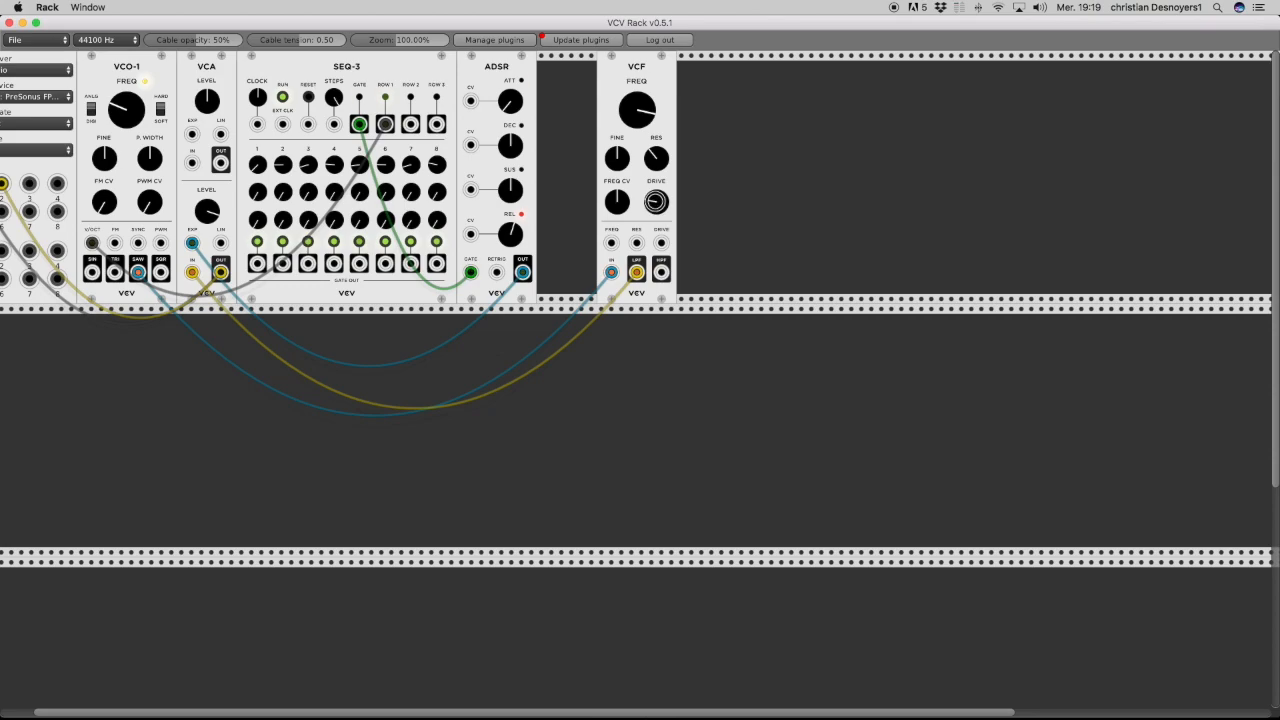
{"action": "left_click_drag", "start_coordinate": [656, 202], "coordinate": [656, 202]}
{"action": "left_click_drag", "start_coordinate": [636, 112], "coordinate": [633, 112]}
{"action": "left_click_drag", "start_coordinate": [658, 158], "coordinate": [659, 158]}
{"action": "left_click_drag", "start_coordinate": [636, 103], "coordinate": [636, 103]}
- Add a Fundamental LFO-1 beyond the VCF and patch its SIN output into the VCF's FREQ input, raising FREQ CV above centre
{"action": "left_click", "coordinate": [714, 80]}
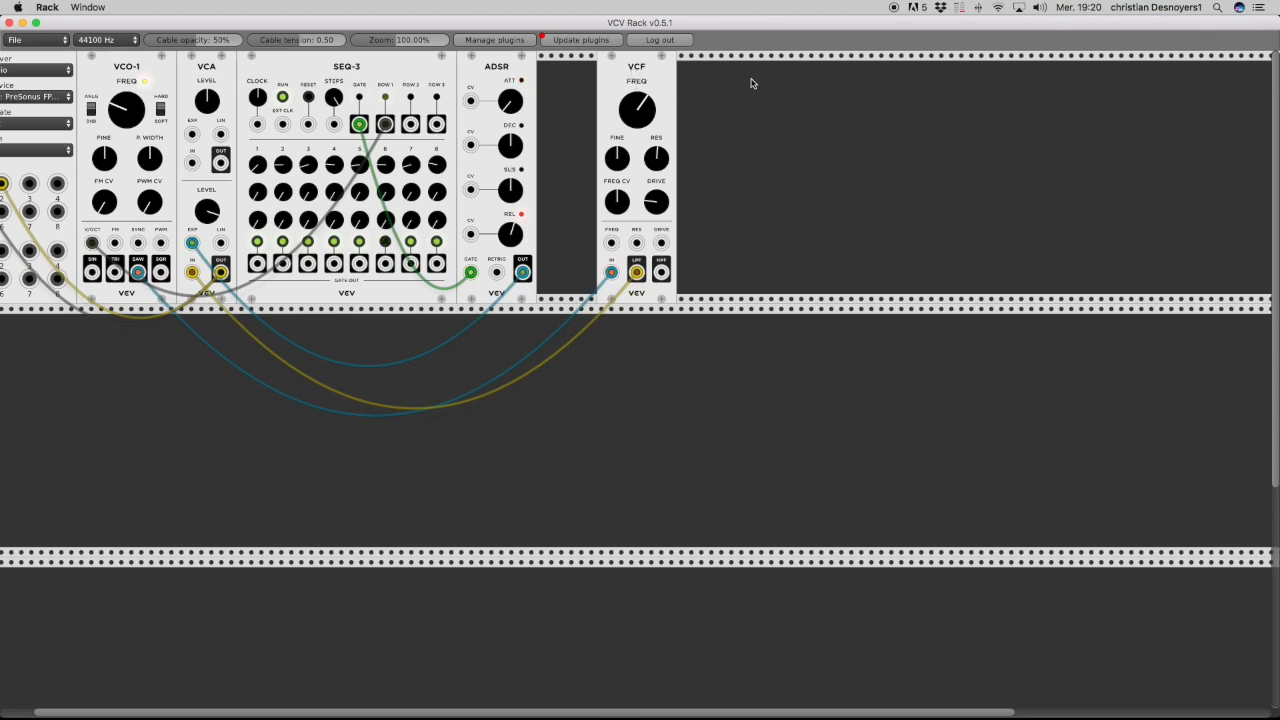
{"action": "right_click", "coordinate": [752, 83]}
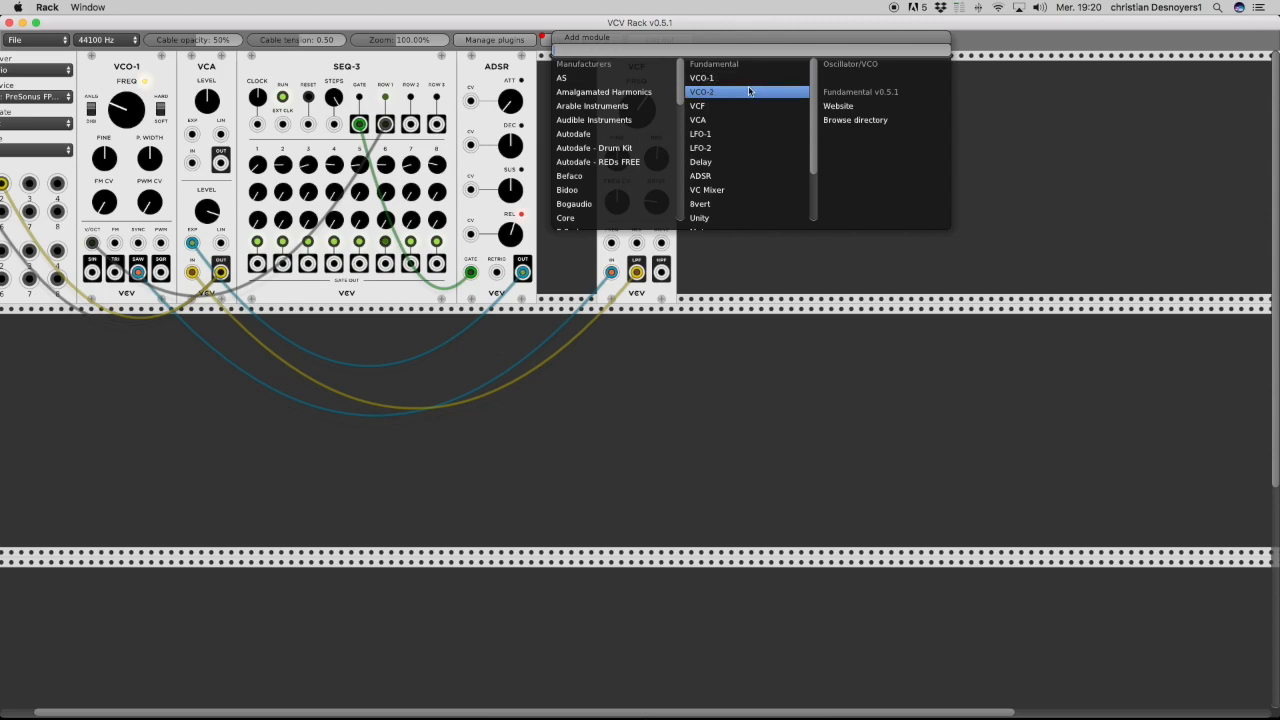
{"action": "left_click", "coordinate": [742, 133]}
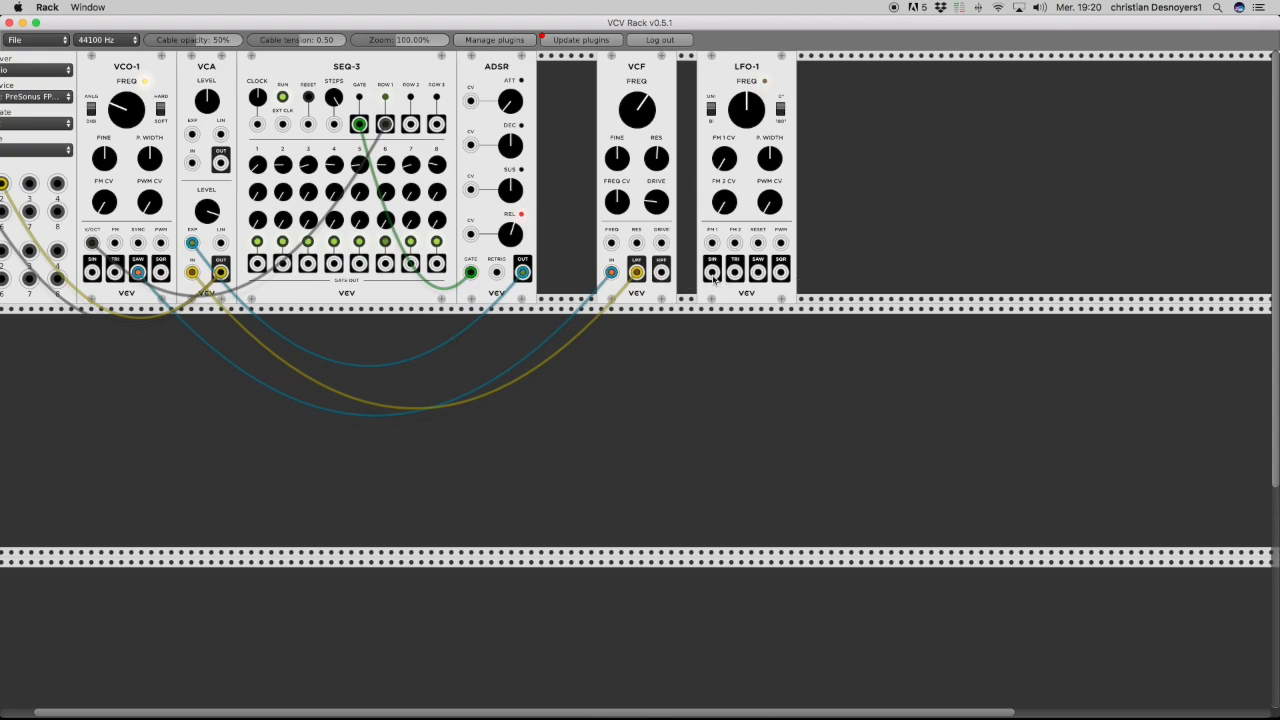
{"action": "left_click_drag", "start_coordinate": [712, 274], "coordinate": [615, 249]}
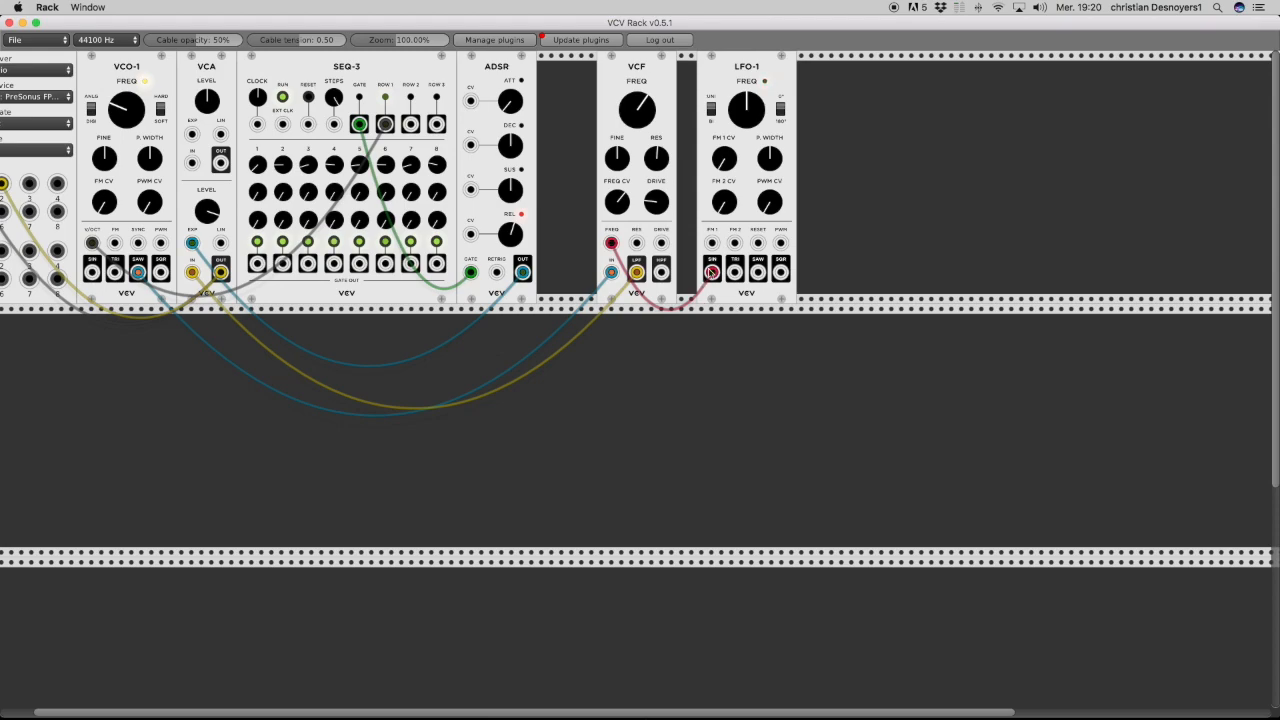
- Try LFO-1's TRI and SAW outputs as the filter modulation source, returning the cable to SIN
{"action": "left_click_drag", "start_coordinate": [713, 275], "coordinate": [736, 277]}
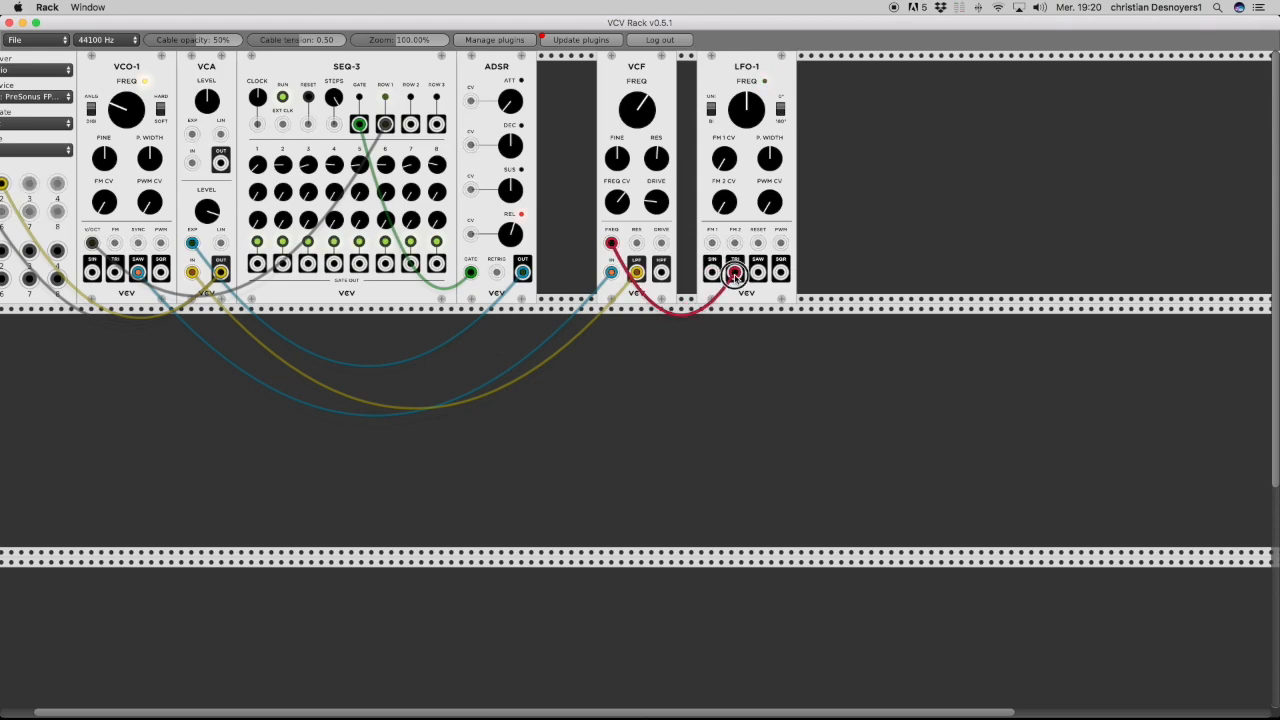
{"action": "left_click_drag", "start_coordinate": [736, 277], "coordinate": [760, 277]}
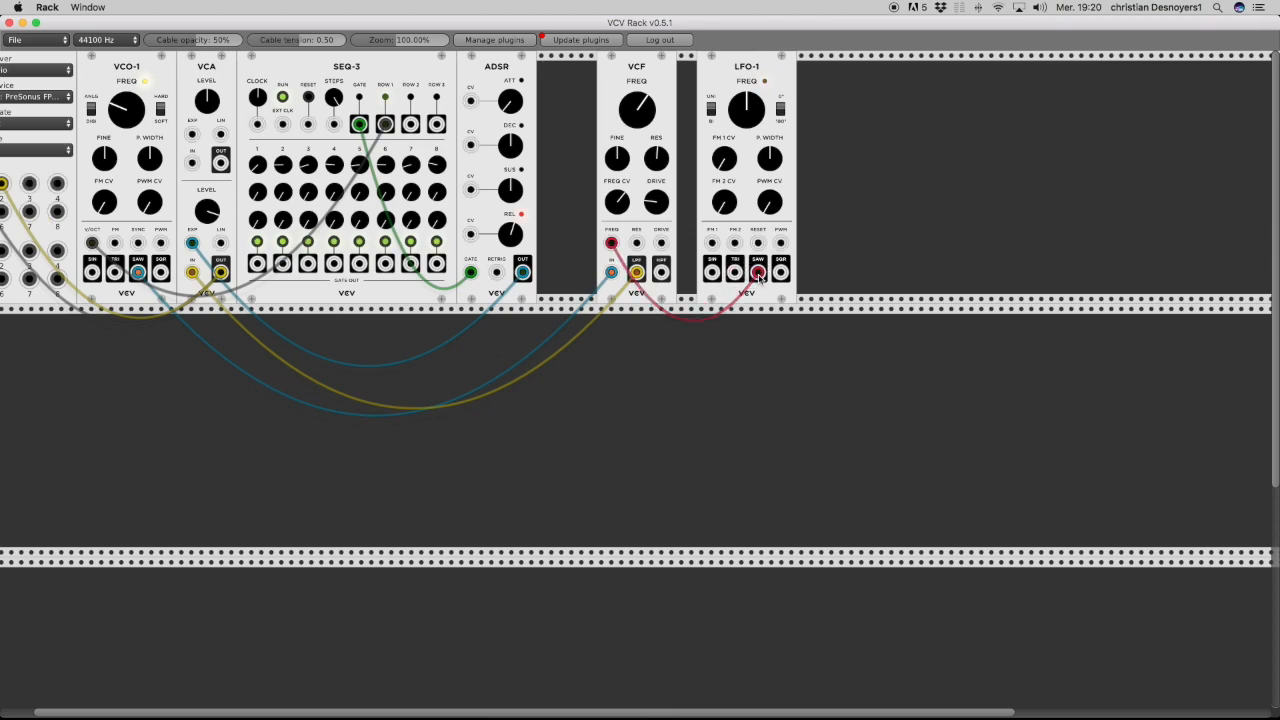
{"action": "left_click_drag", "start_coordinate": [760, 277], "coordinate": [718, 280]}
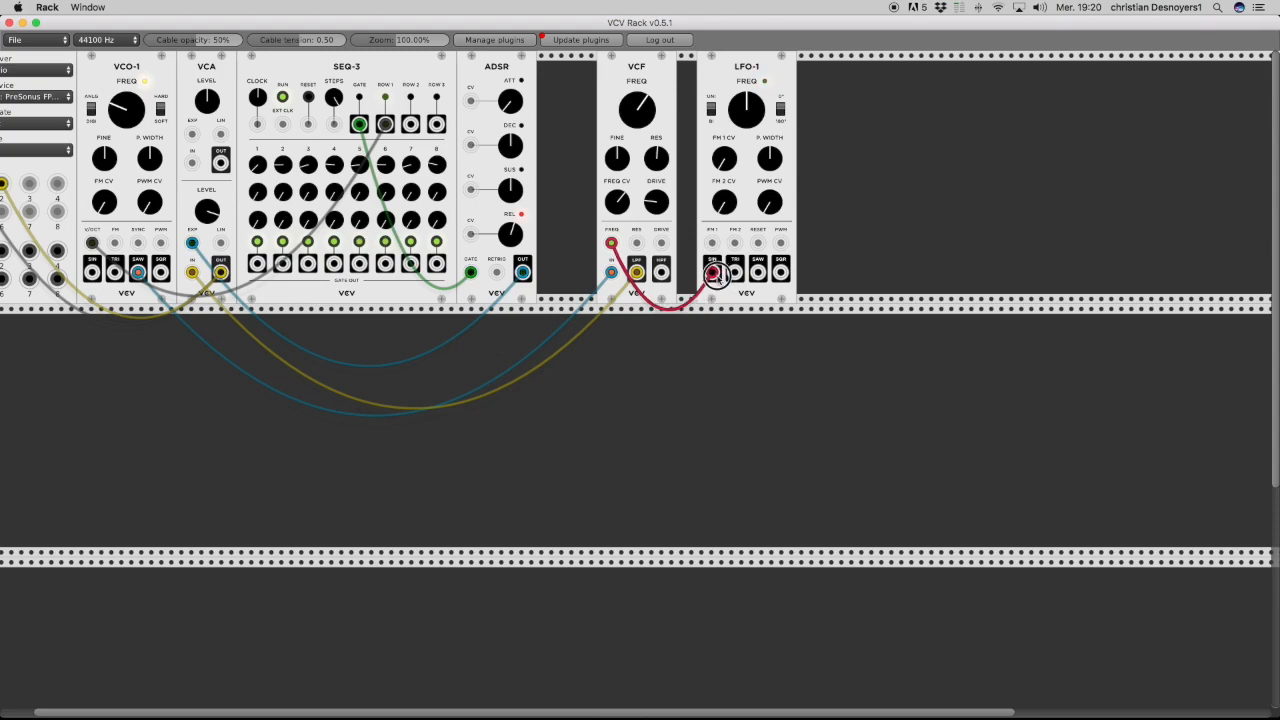
- Tune the filter modulation with LFO-1's rate below halfway, the VCF's frequency above halfway and FREQ CV just past centre
{"action": "left_click_drag", "start_coordinate": [746, 109], "coordinate": [746, 115]}
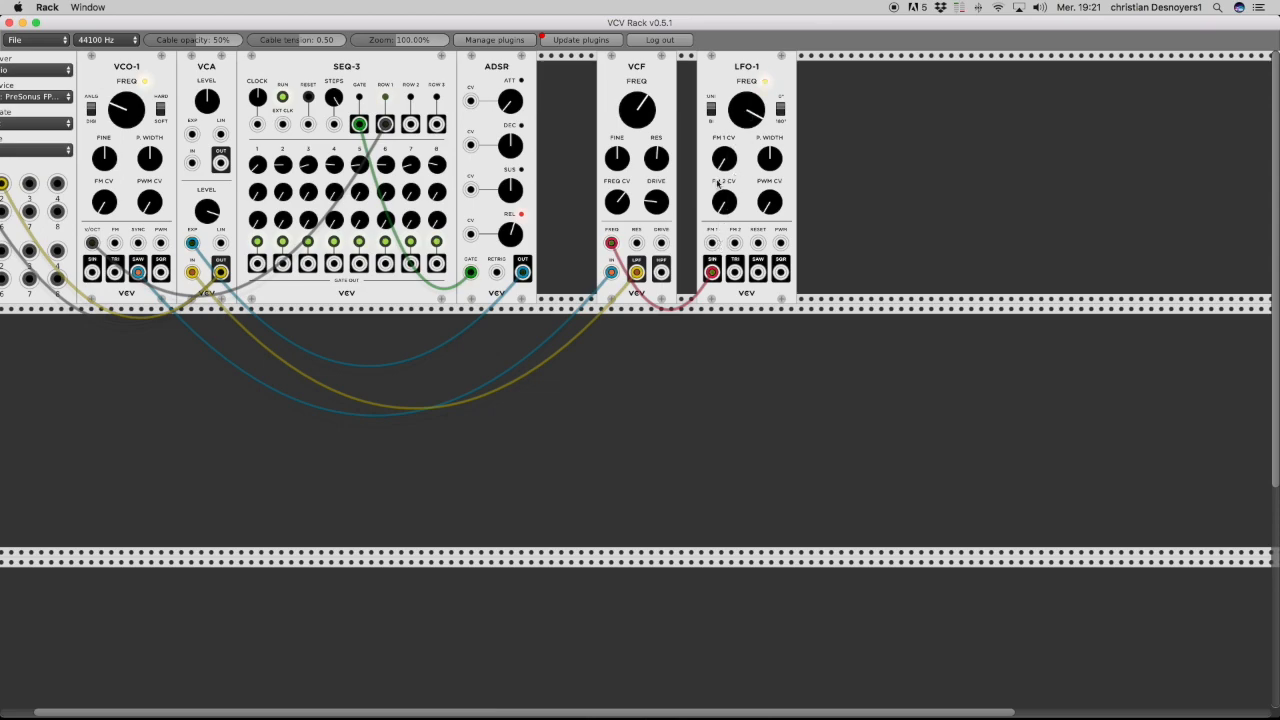
{"action": "left_click_drag", "start_coordinate": [631, 117], "coordinate": [631, 78]}
{"action": "mouse_move", "coordinate": [616, 201]}
{"action": "left_mouse_down"}
{"action": "mouse_move", "coordinate": [616, 240]}
{"action": "mouse_move", "coordinate": [616, 221]}
{"action": "left_mouse_up"}
{"action": "left_click_drag", "start_coordinate": [616, 201], "coordinate": [616, 155]}
{"action": "left_click_drag", "start_coordinate": [616, 201], "coordinate": [616, 254]}
{"action": "mouse_move", "coordinate": [745, 112]}
{"action": "left_mouse_down"}
{"action": "mouse_move", "coordinate": [745, 88]}
{"action": "mouse_move", "coordinate": [745, 105]}
{"action": "left_mouse_up"}
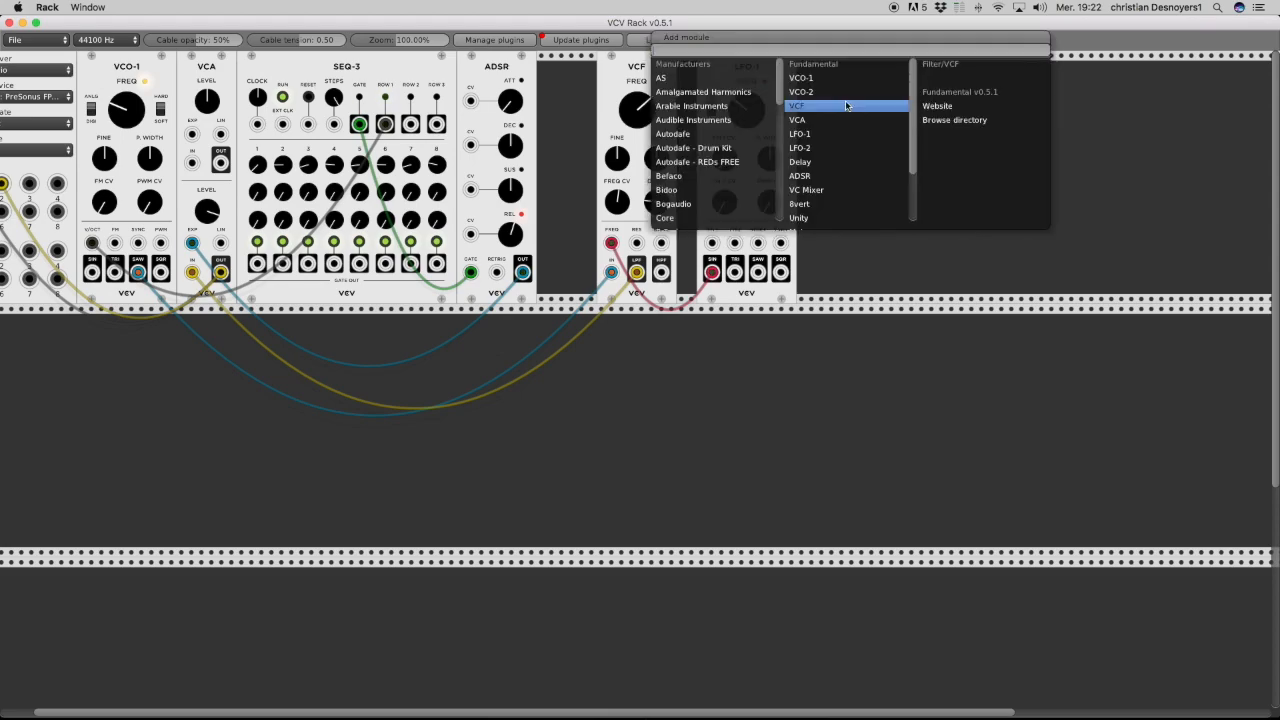
- Add a Fundamental Delay and insert it between the VCF's LPF output and the VCA's lower IN
{"action": "left_click", "coordinate": [843, 164]}
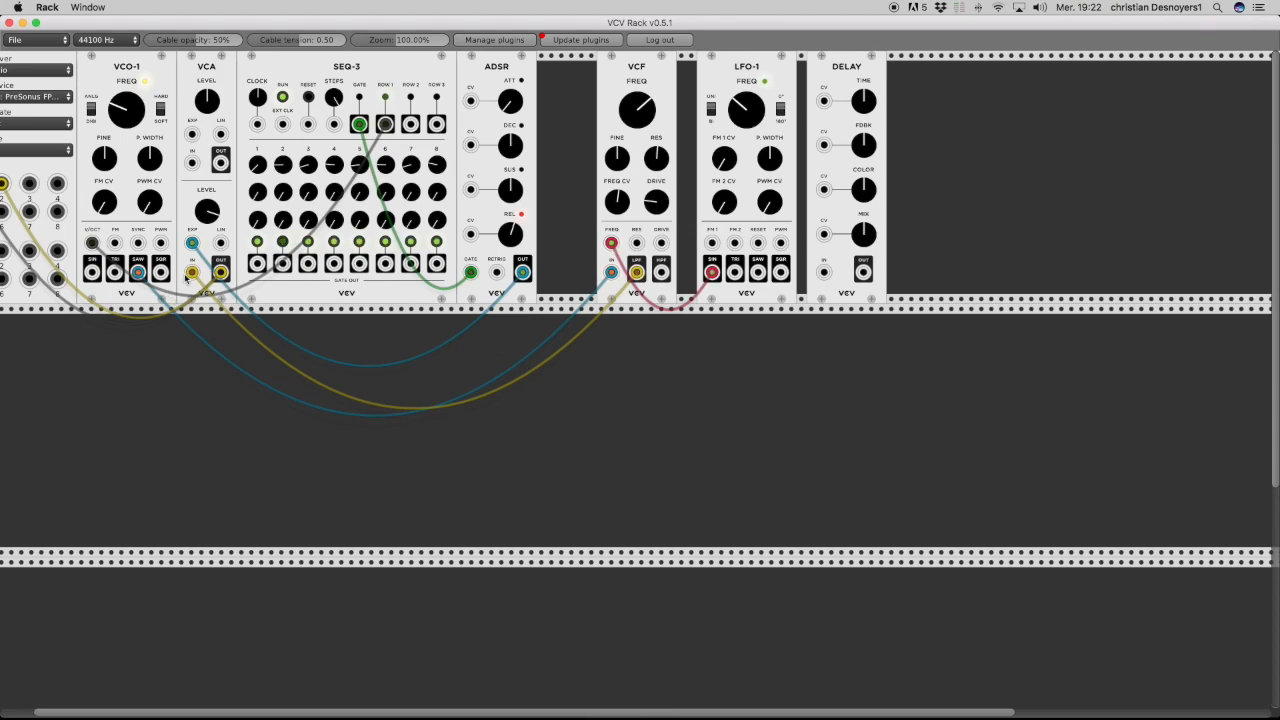
{"action": "mouse_move", "coordinate": [192, 272]}
{"action": "left_mouse_down"}
{"action": "mouse_move", "coordinate": [713, 286]}
{"action": "mouse_move", "coordinate": [826, 270]}
{"action": "mouse_move", "coordinate": [590, 305]}
{"action": "mouse_move", "coordinate": [279, 300]}
{"action": "mouse_move", "coordinate": [192, 272]}
{"action": "left_mouse_up"}
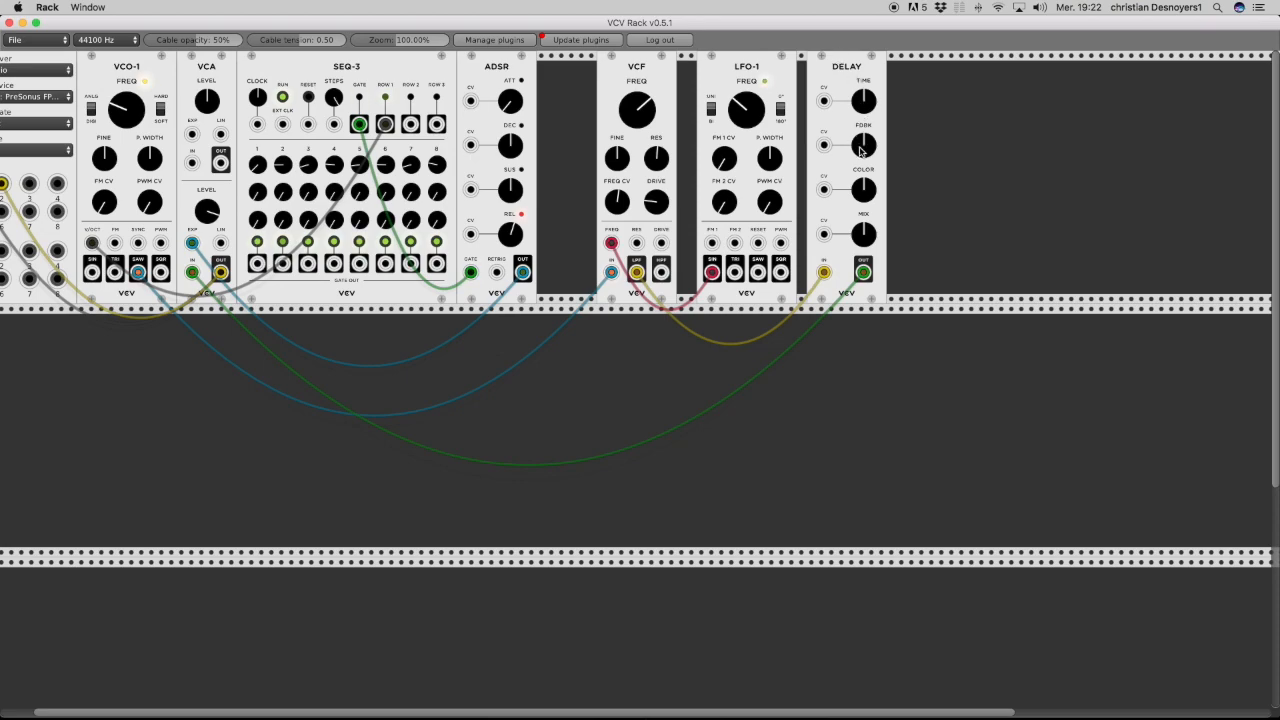
- Set the Delay's time above halfway and its feedback and mix slightly below halfway
{"action": "left_click_drag", "start_coordinate": [861, 146], "coordinate": [861, 149]}
{"action": "left_click_drag", "start_coordinate": [865, 230], "coordinate": [865, 232]}
{"action": "left_click_drag", "start_coordinate": [864, 100], "coordinate": [864, 103]}
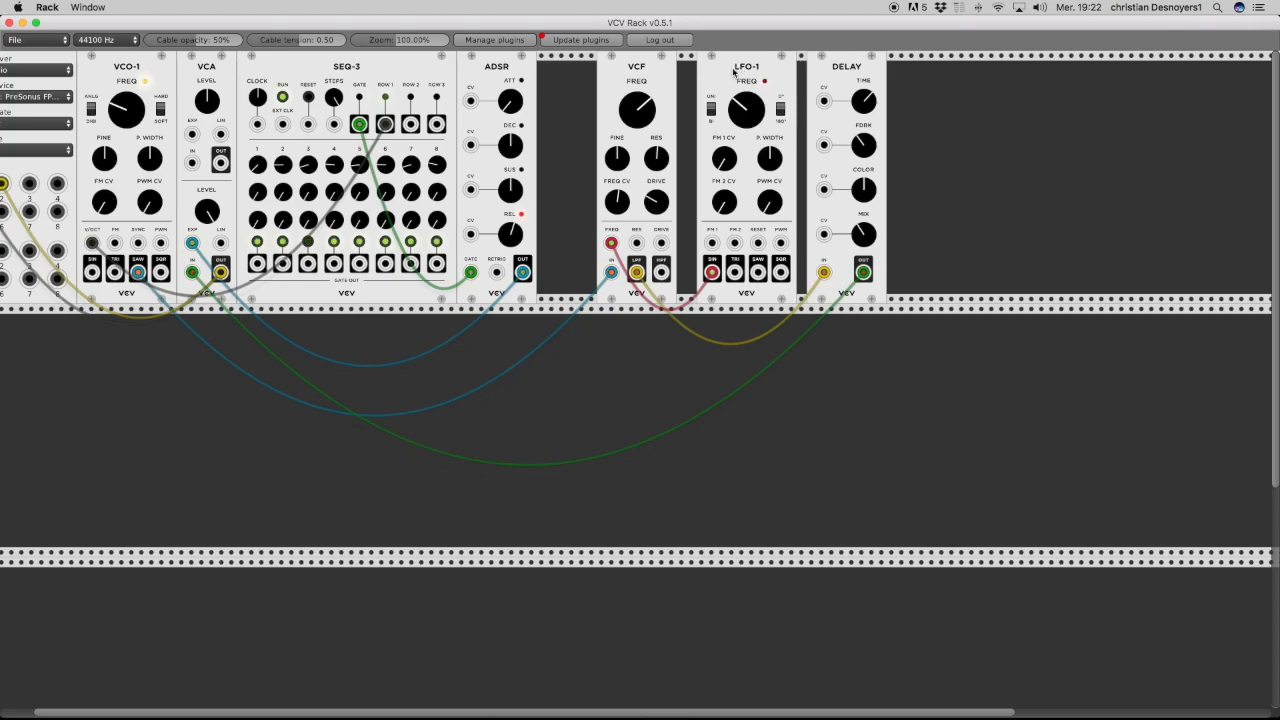
- Stop and reset SEQ-3, run the sequence again, and stop it once more
{"action": "scroll", "coordinate": [733, 72], "scroll_direction": "left", "scroll_amount": 1}
{"action": "scroll", "coordinate": [733, 72], "scroll_direction": "down", "scroll_amount": 2}
{"action": "scroll", "coordinate": [733, 72], "scroll_direction": "up", "scroll_amount": 2}
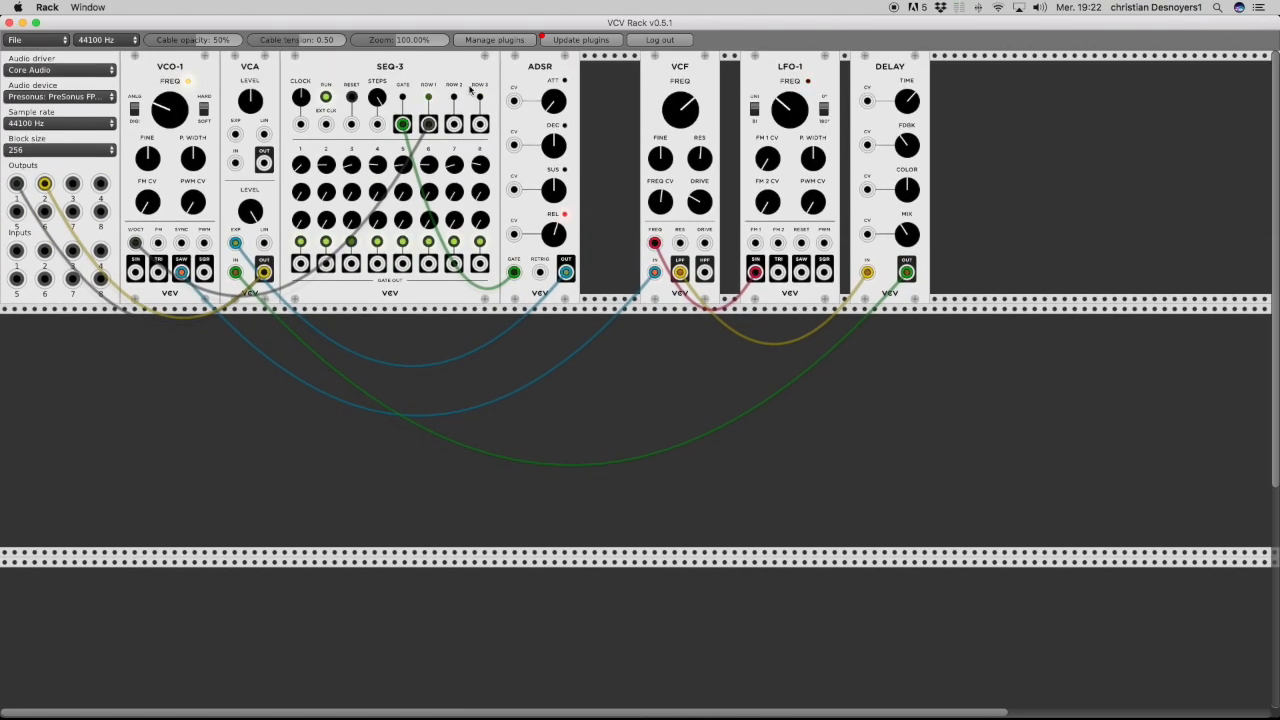
{"action": "left_click", "coordinate": [327, 98]}
{"action": "left_click", "coordinate": [352, 98]}
{"action": "left_click", "coordinate": [326, 98]}
{"action": "left_click_drag", "start_coordinate": [303, 99], "coordinate": [303, 99]}
{"action": "left_click", "coordinate": [326, 98]}
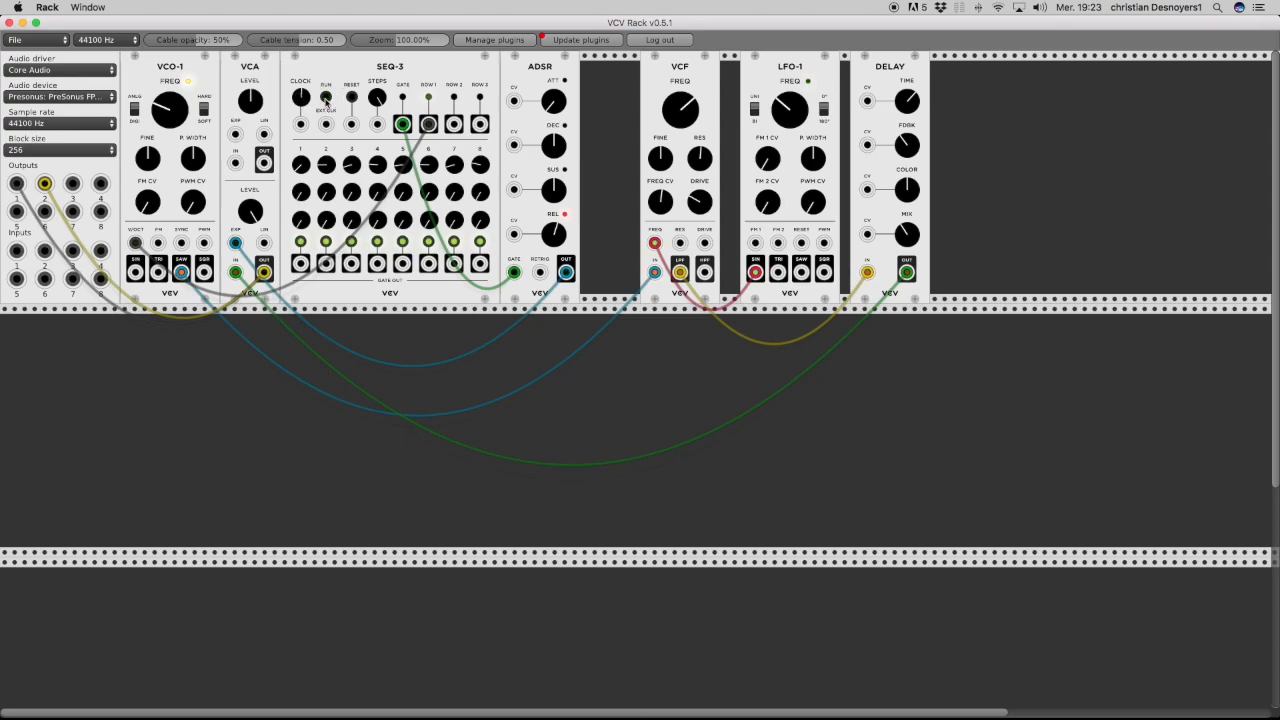
- Add a Core MIDI Clock-to-CV Interface in the second row and set its MIDI interface to Arturia DrumBrute
{"action": "right_click", "coordinate": [71, 380]}
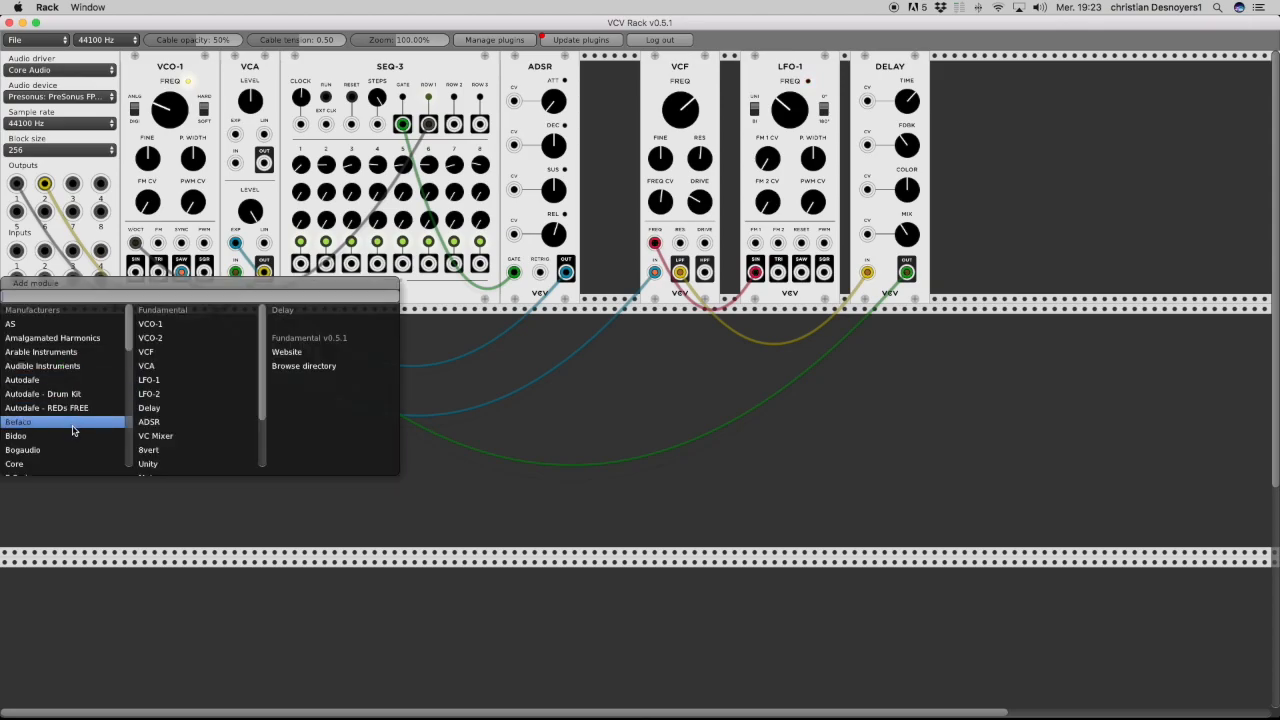
{"action": "left_click", "coordinate": [61, 466]}
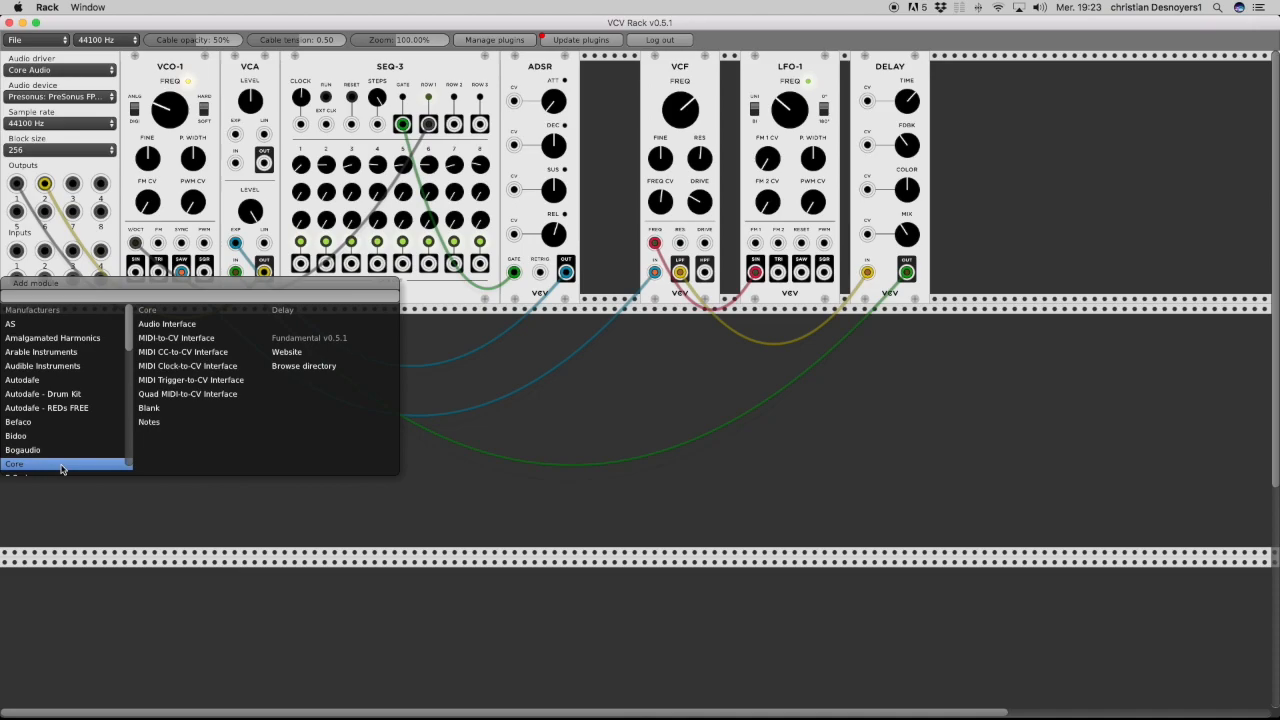
{"action": "left_click", "coordinate": [191, 371]}
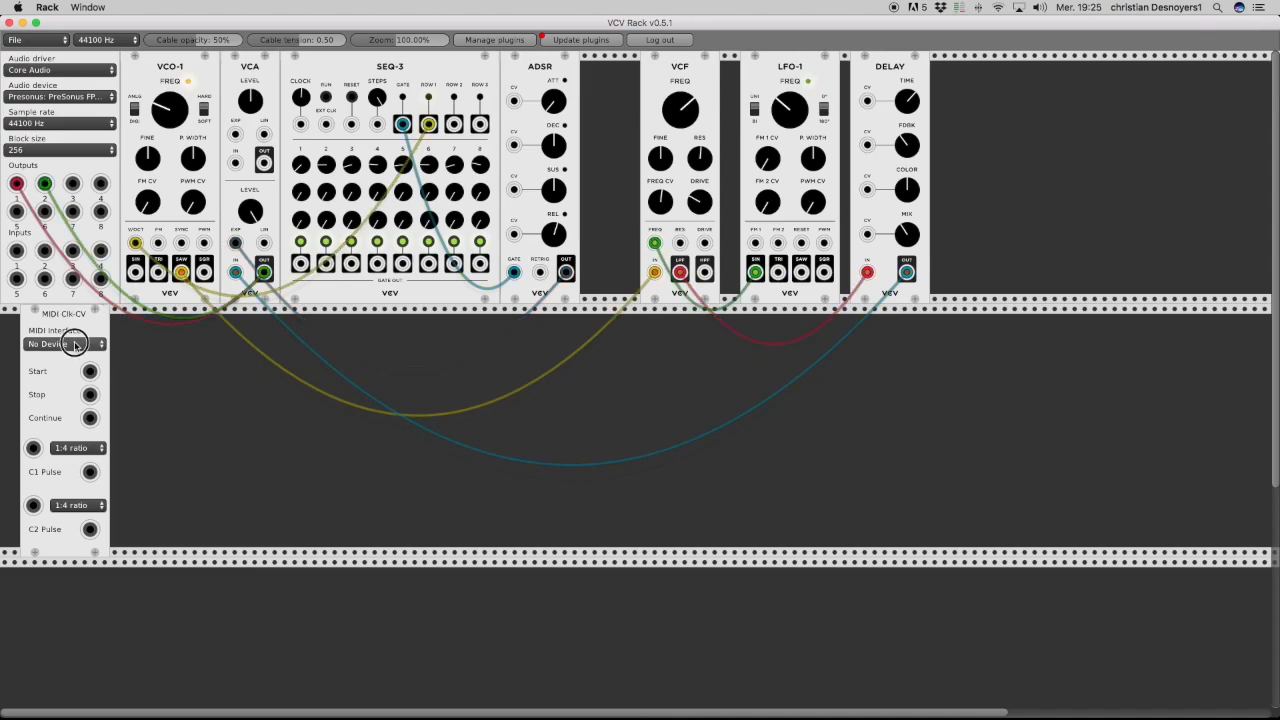
{"action": "left_click", "coordinate": [74, 345]}
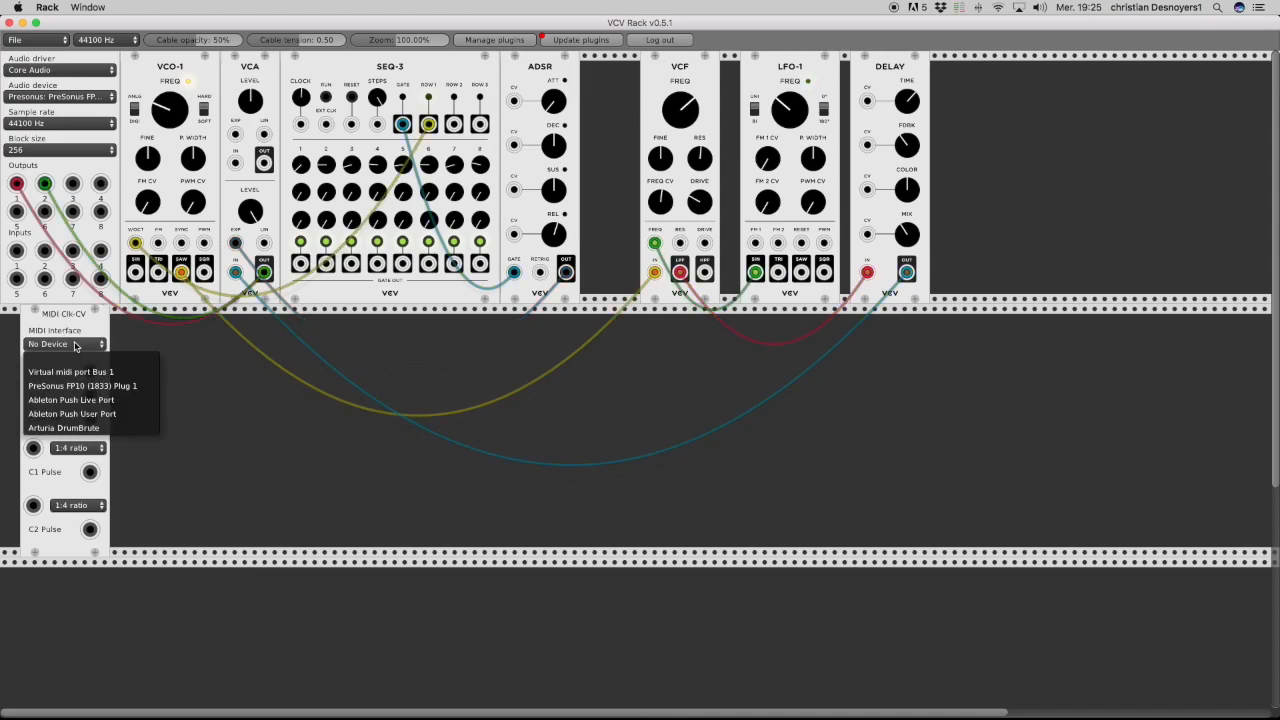
{"action": "left_click", "coordinate": [68, 428]}
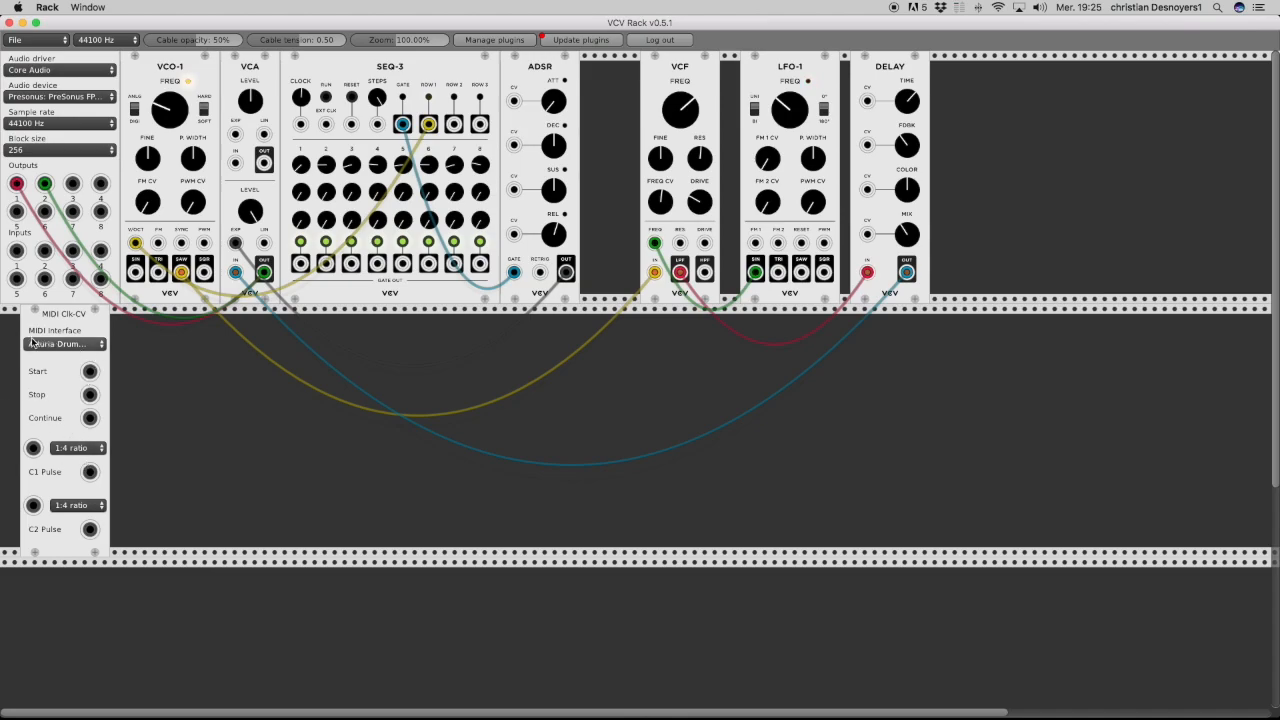
- Patch the MIDI clock's Start to SEQ-3's RESET input and C1 Pulse to EXT CLK, and run the sequencer
{"action": "left_click_drag", "start_coordinate": [91, 372], "coordinate": [355, 128]}
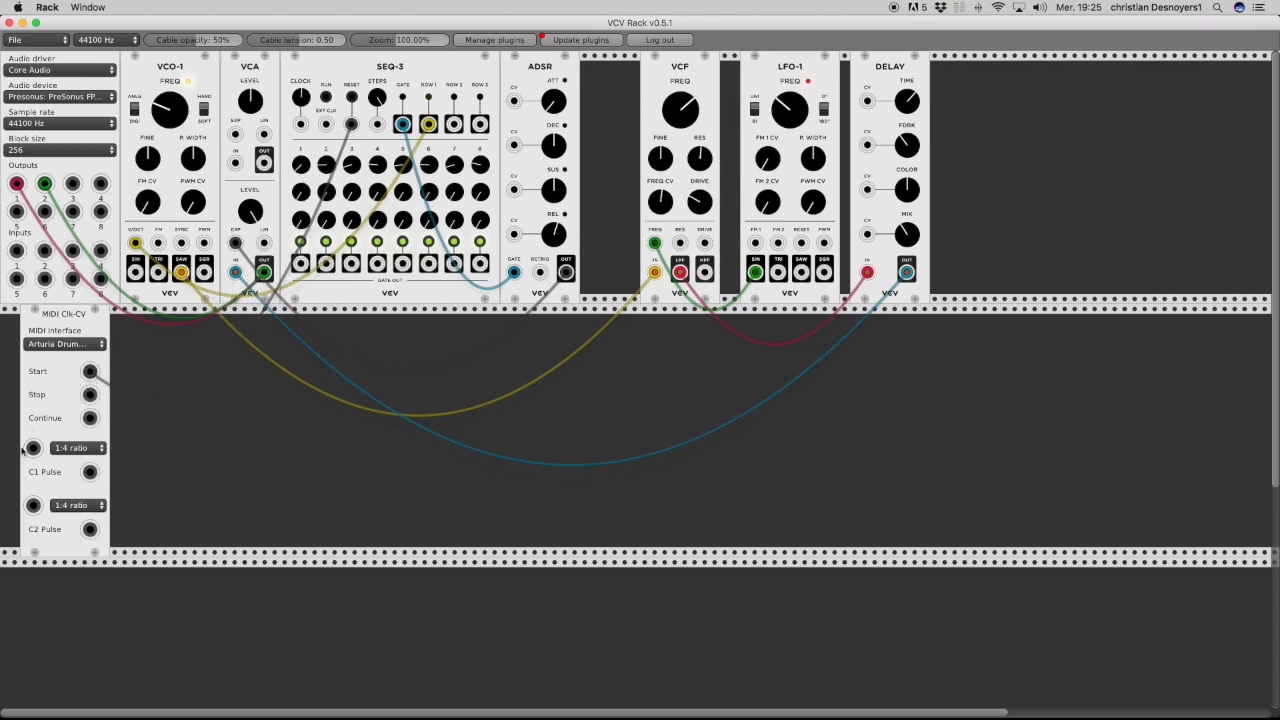
{"action": "left_click_drag", "start_coordinate": [89, 473], "coordinate": [328, 128]}
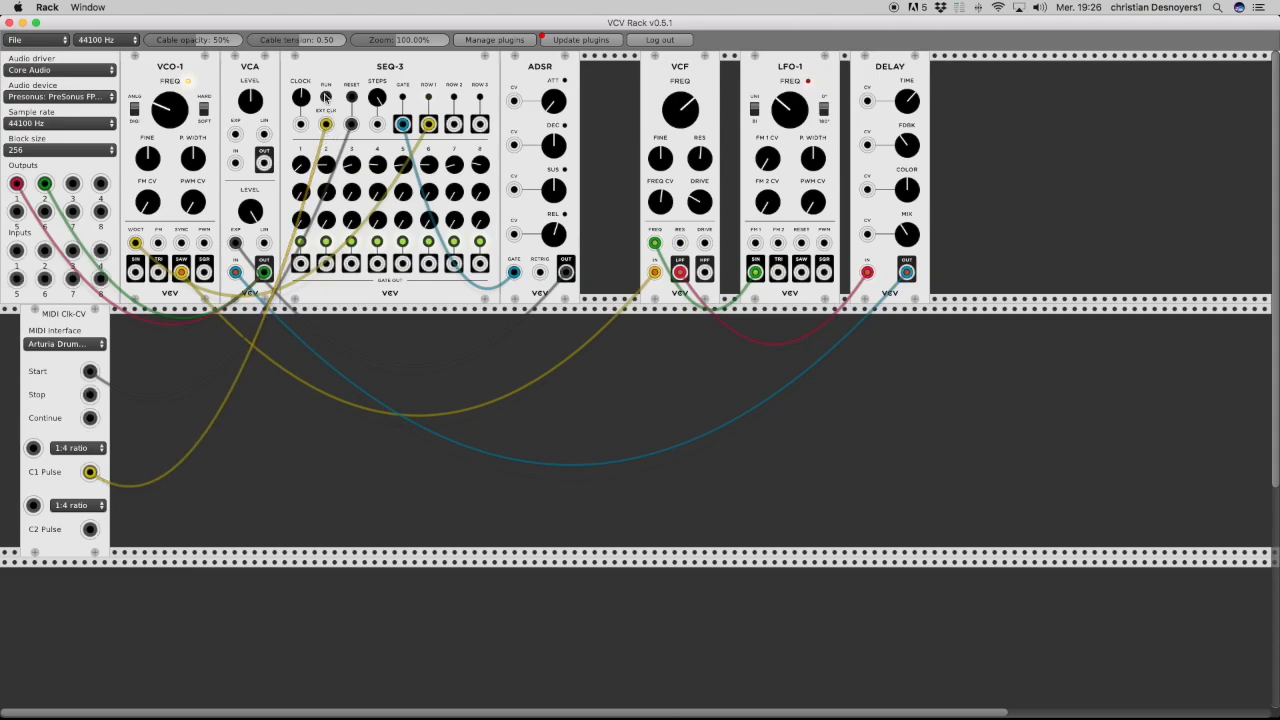
{"action": "left_click", "coordinate": [325, 96]}
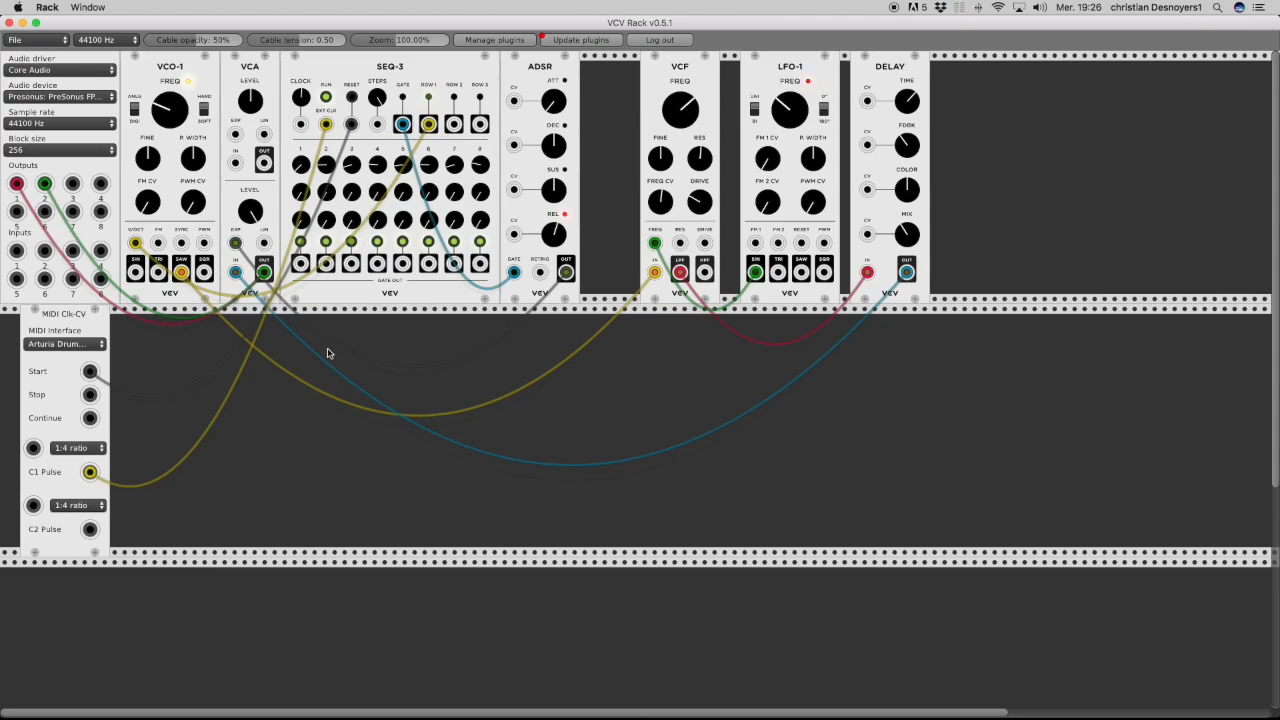
- Try the C1 Pulse ratios eighth note (1:2), eighth note triplet (1:3) and whole note (4:1) on the MIDI clock module
{"action": "left_click", "coordinate": [103, 449]}
{"action": "left_click", "coordinate": [89, 460]}
{"action": "left_click", "coordinate": [91, 450]}
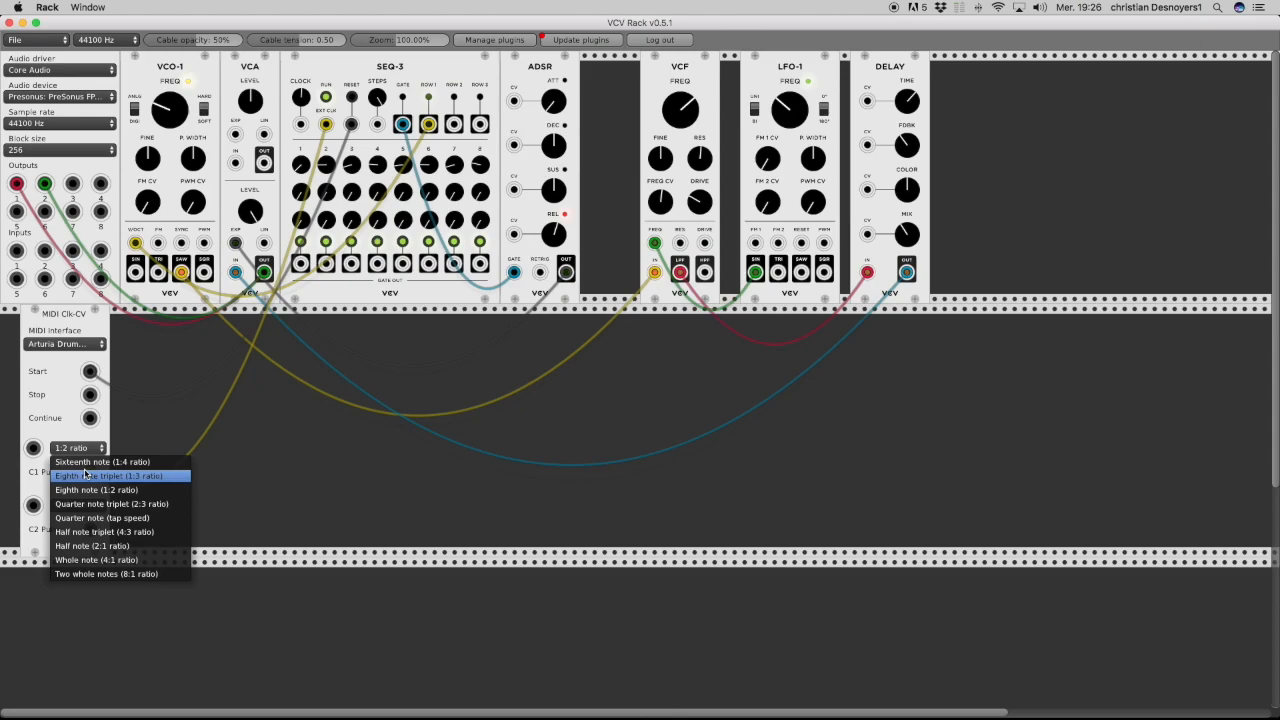
{"action": "left_click", "coordinate": [86, 475]}
{"action": "left_click", "coordinate": [73, 452]}
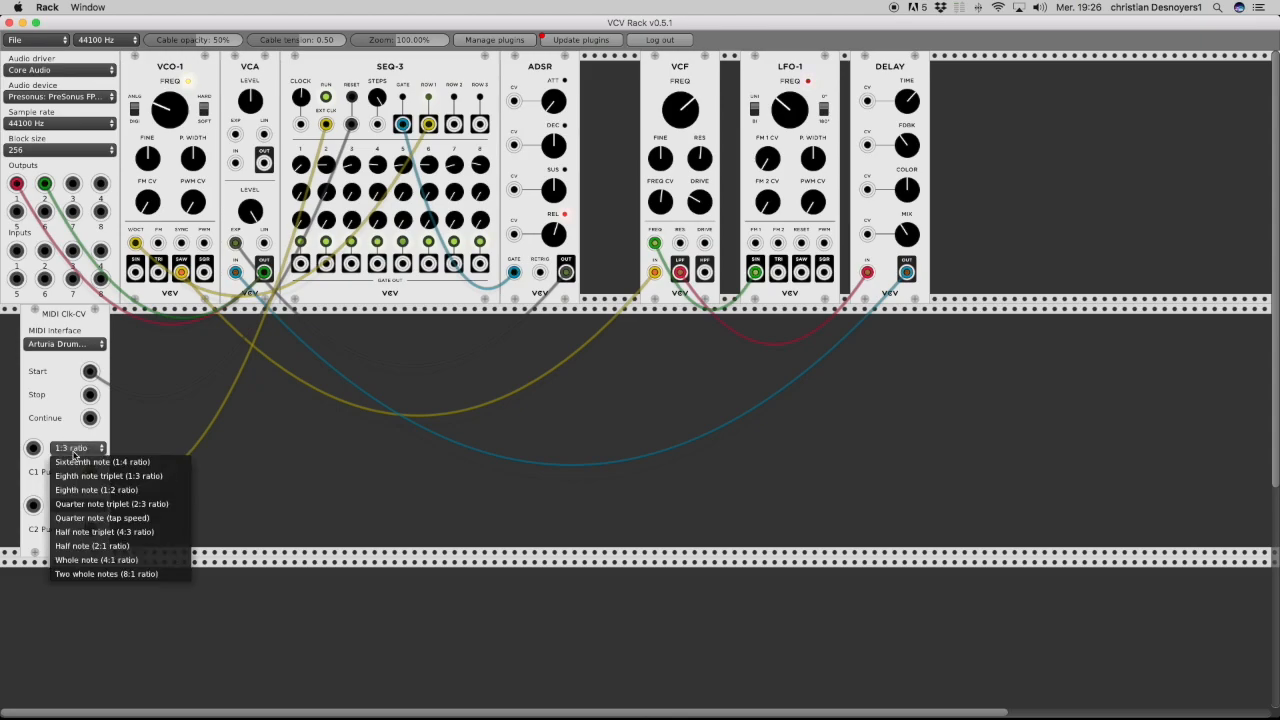
{"action": "left_click", "coordinate": [84, 561]}
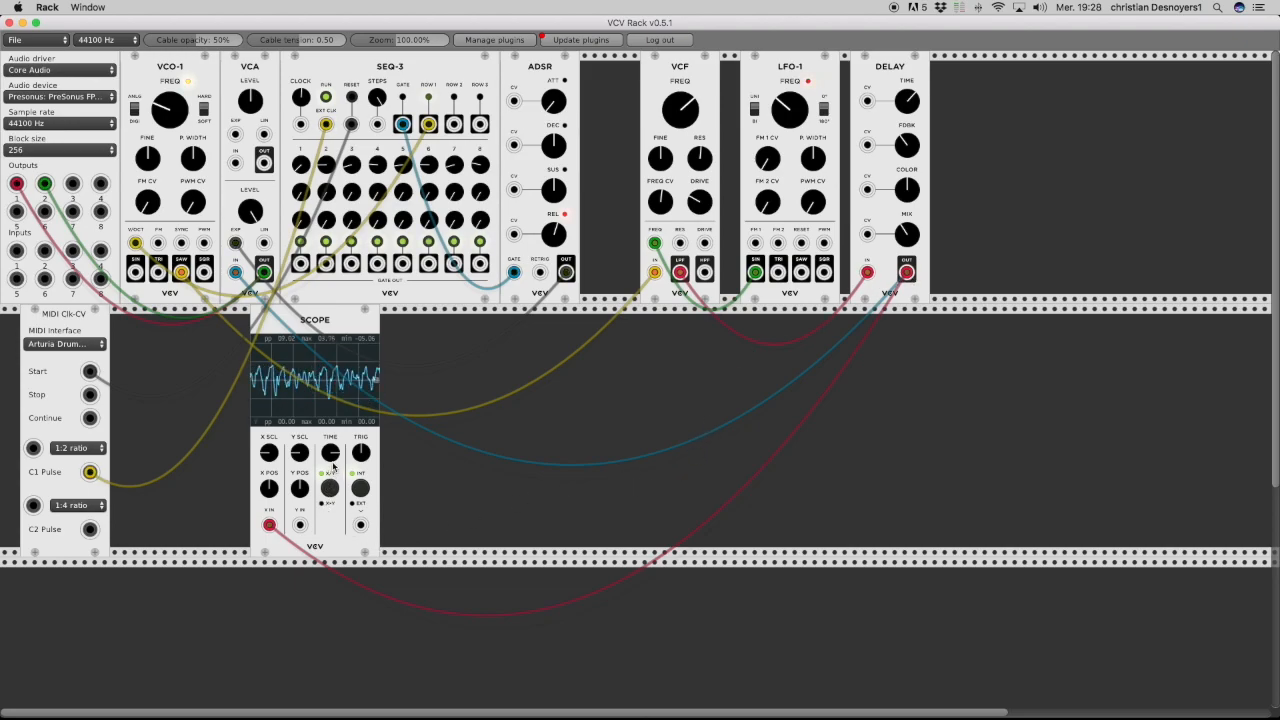
- Adjust the Scope's TIME knob to well above halfway for viewing the Delay's output waveform
{"action": "mouse_move", "coordinate": [328, 455]}
{"action": "left_mouse_down"}
{"action": "mouse_move", "coordinate": [328, 440]}
{"action": "mouse_move", "coordinate": [328, 455]}
{"action": "left_mouse_up"}
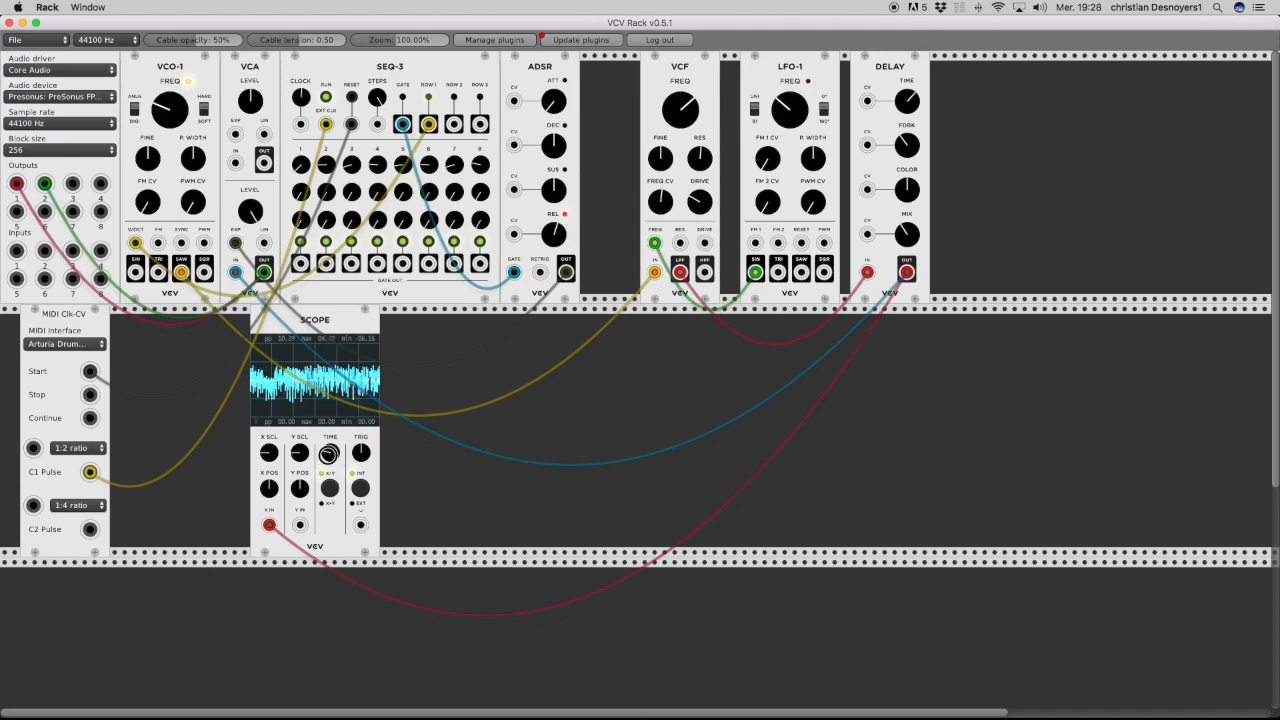
{"action": "left_click_drag", "start_coordinate": [329, 454], "coordinate": [330, 457]}
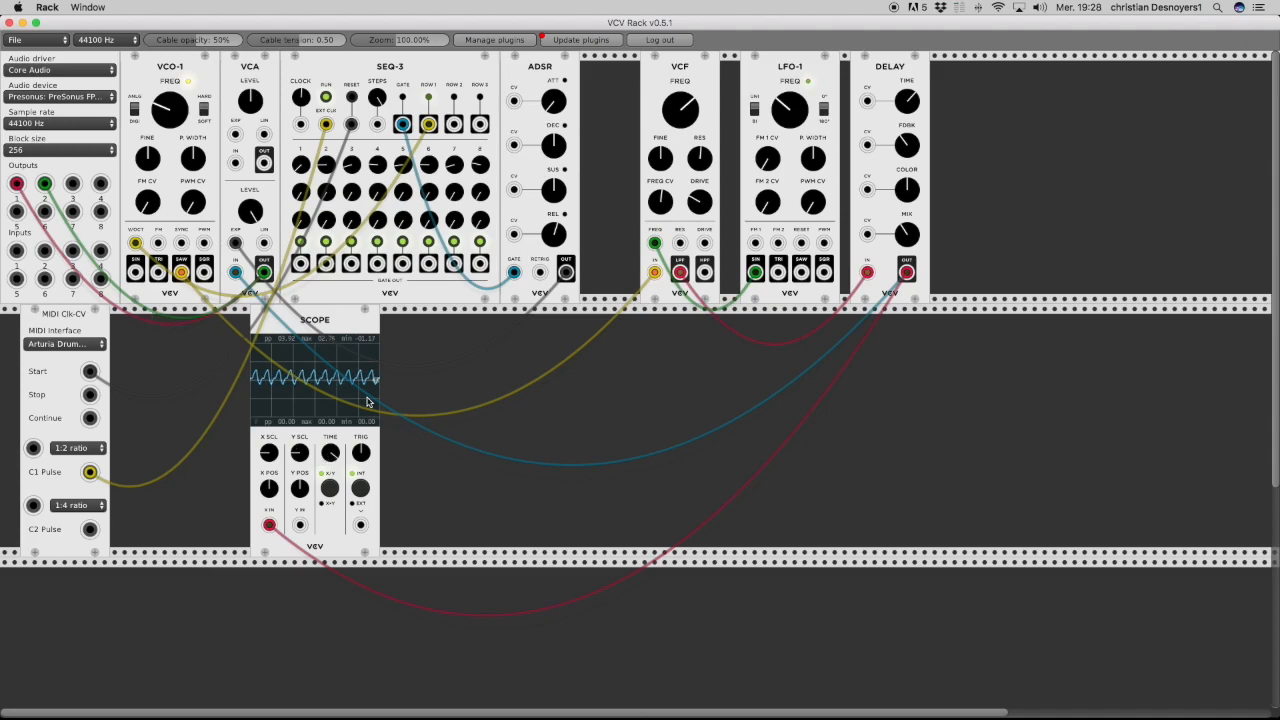
{"action": "key", "text": "super+Tab"}
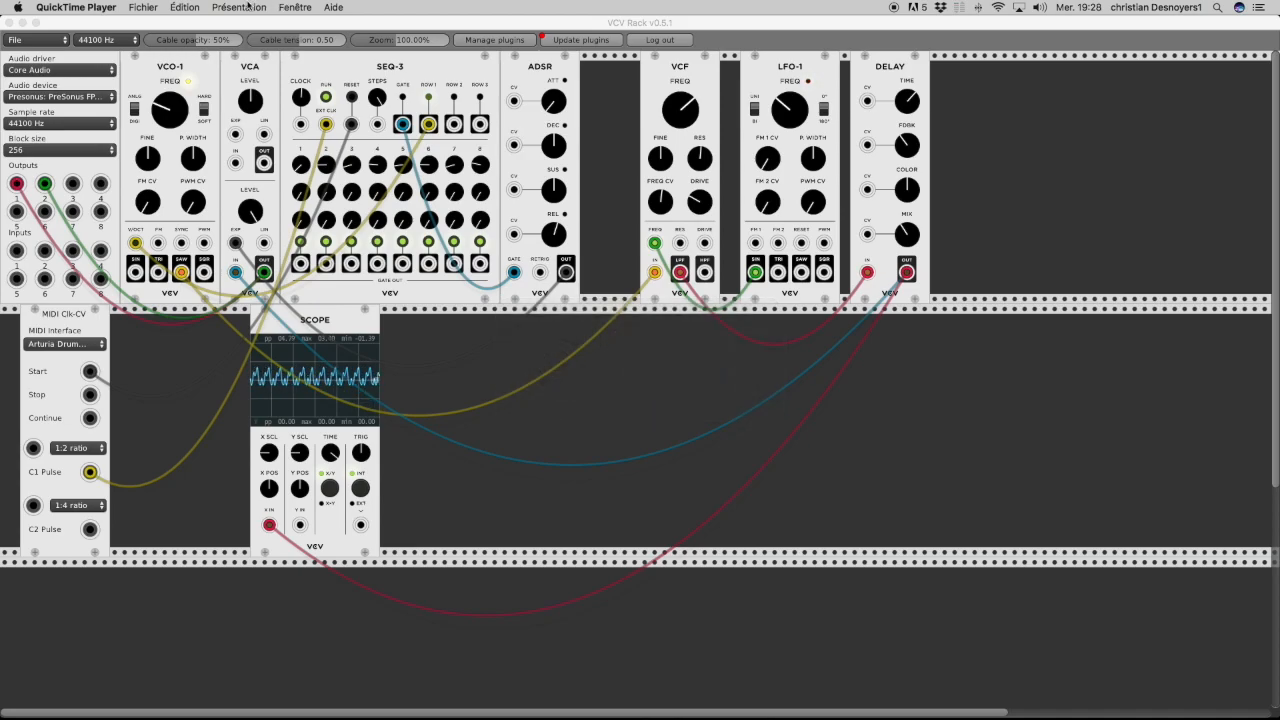
{"action": "left_click", "coordinate": [141, 8]}
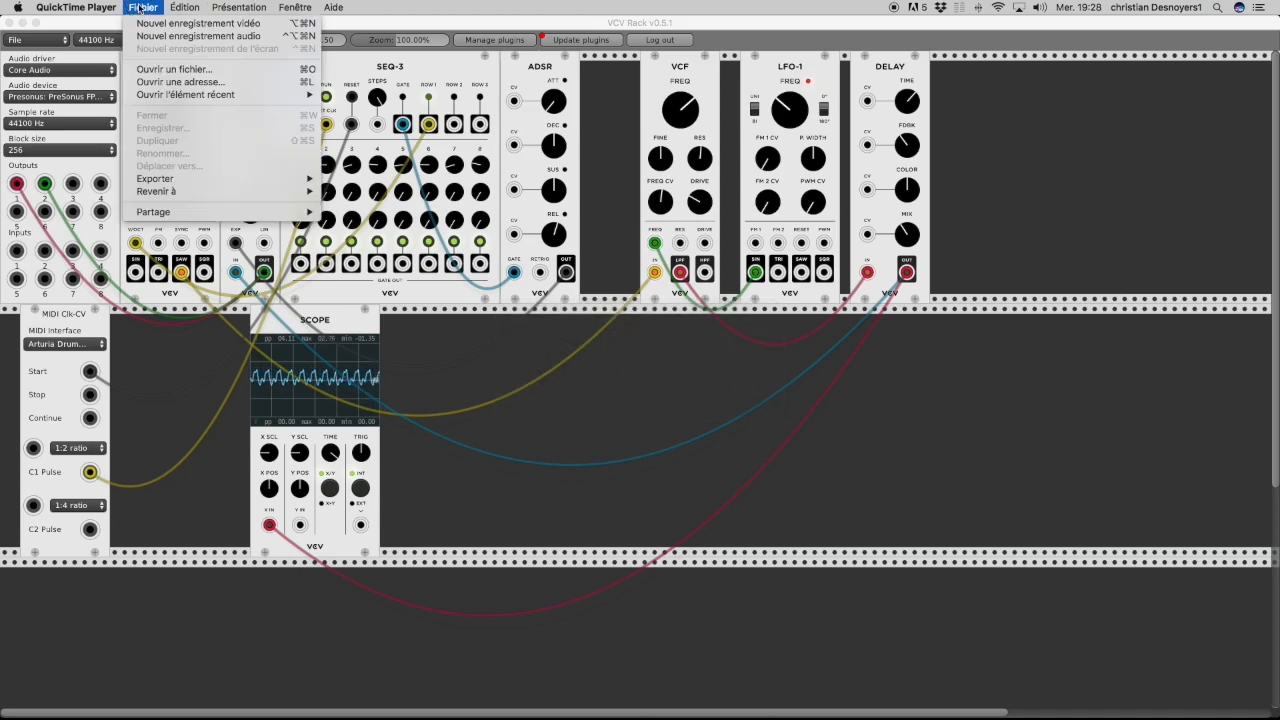
{"action": "mouse_move", "coordinate": [184, 7]}
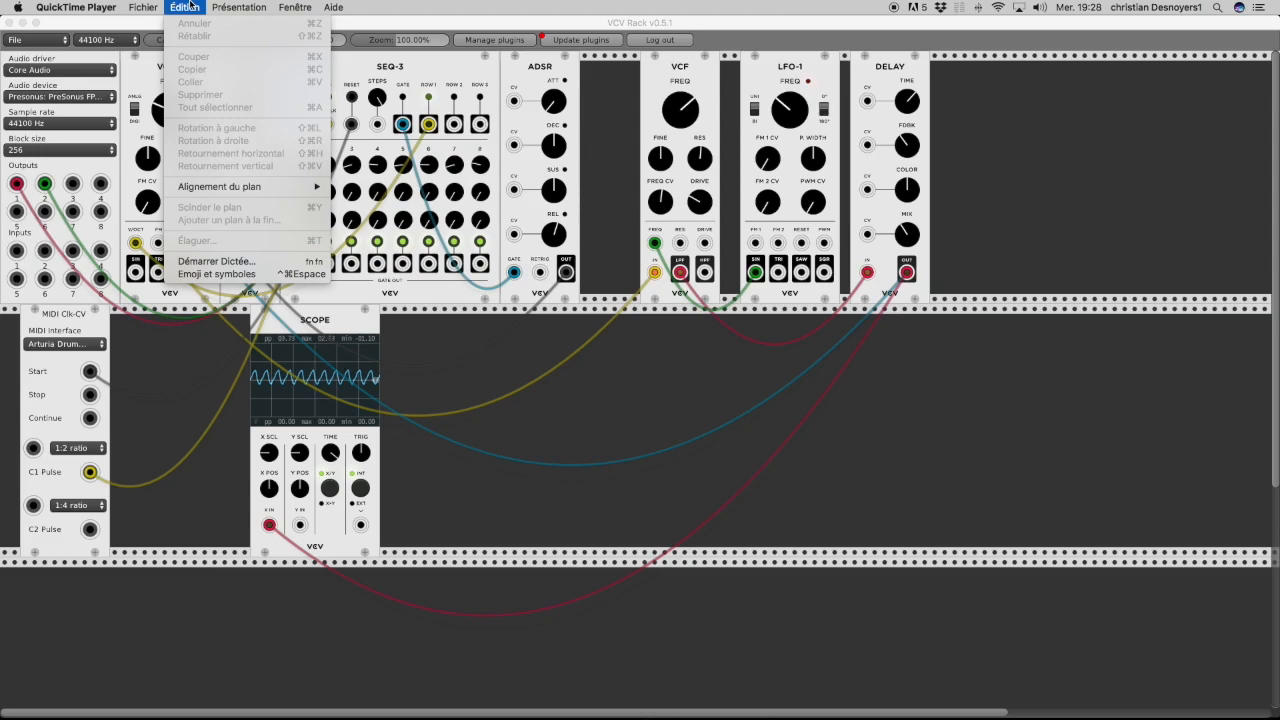
{"action": "mouse_move", "coordinate": [240, 5]}
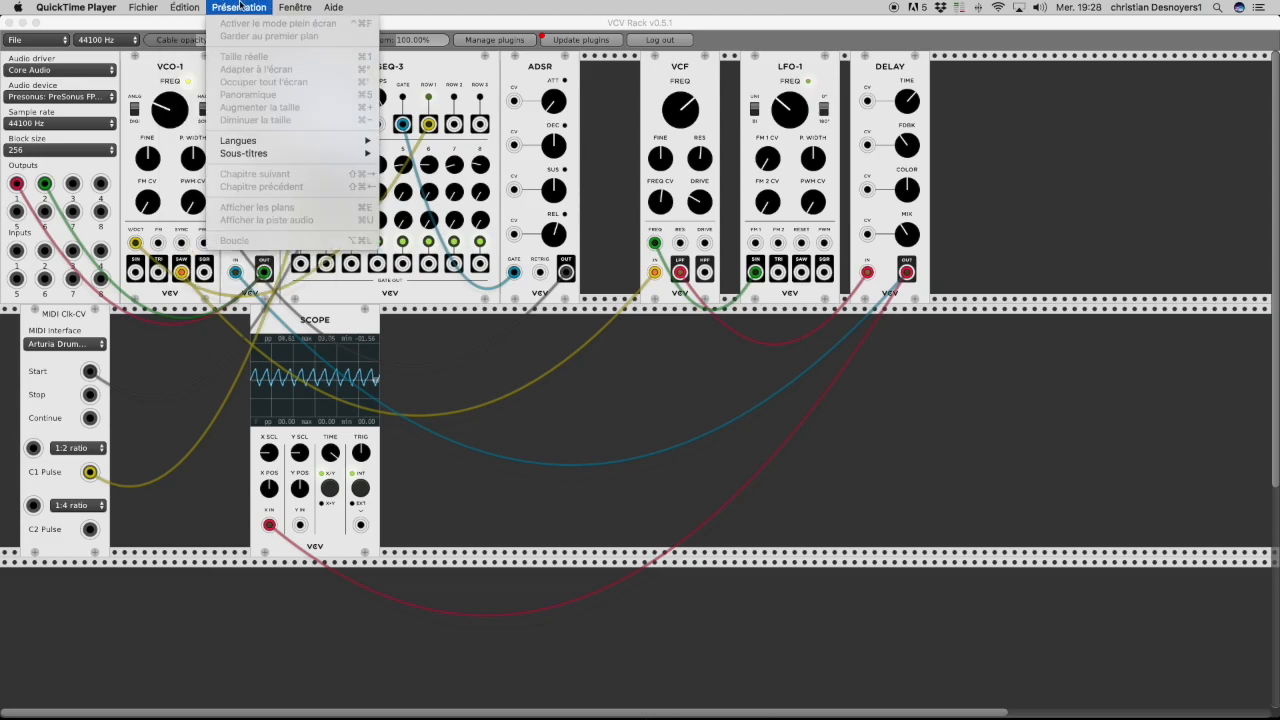
{"action": "mouse_move", "coordinate": [306, 5]}
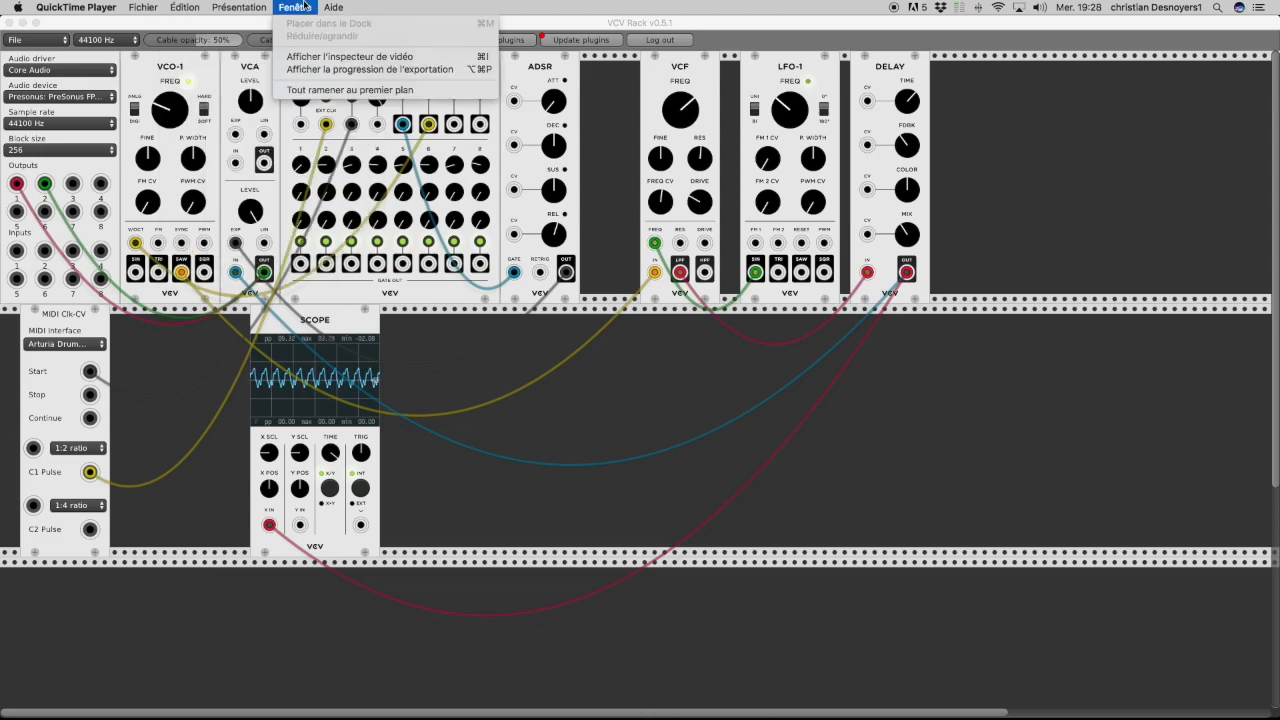
{"action": "mouse_move", "coordinate": [90, 5]}
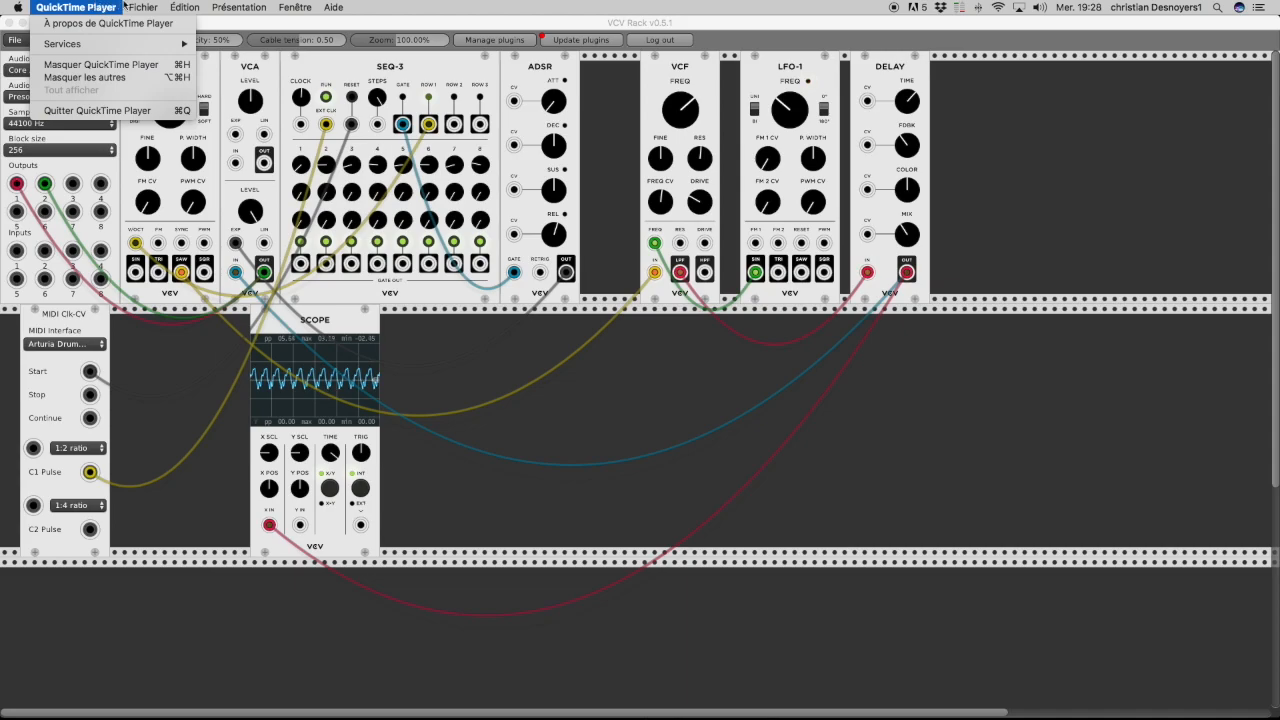